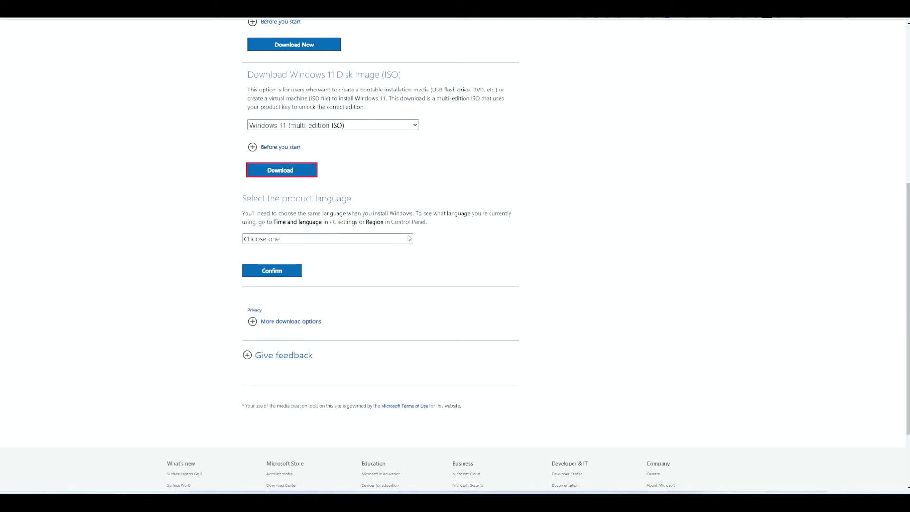
- Request the Windows 11 disk image with English International as the product language
click(408, 238)
scroll(324, 310, down, 1)
click(325, 315)
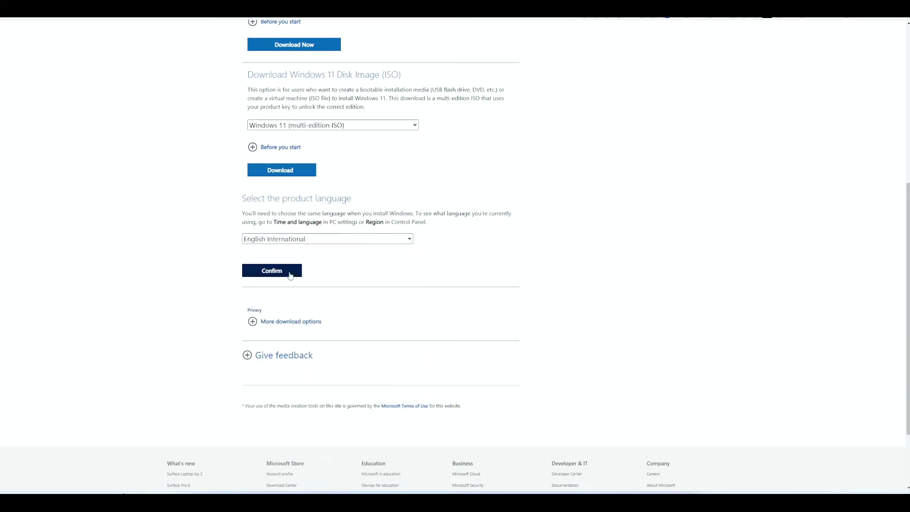
click(297, 268)
click(299, 263)
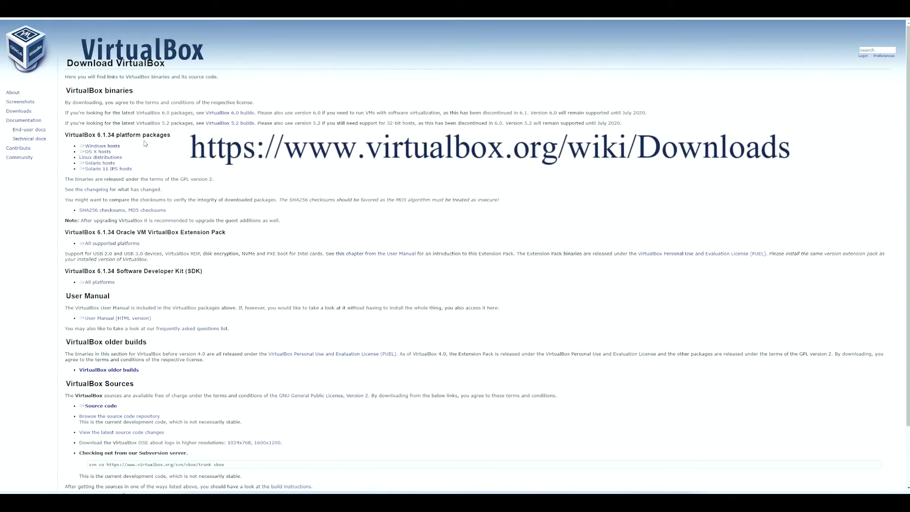
- Download the VirtualBox 6.1.34 package for Windows hosts and the matching Extension Pack for all supported platforms
click(107, 147)
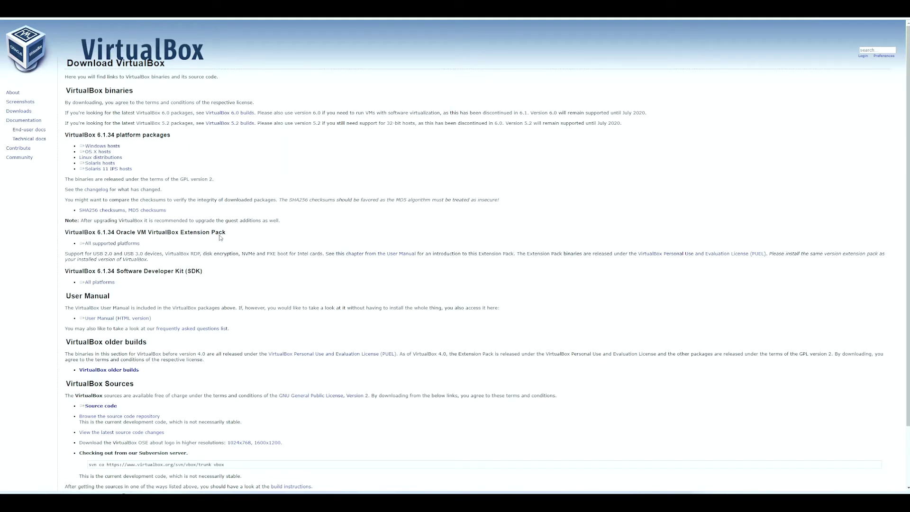
click(109, 244)
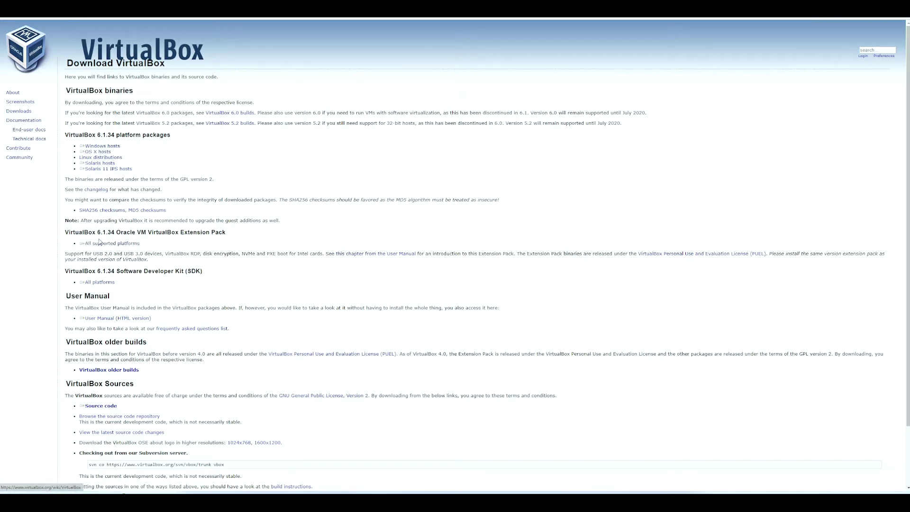
click(112, 152)
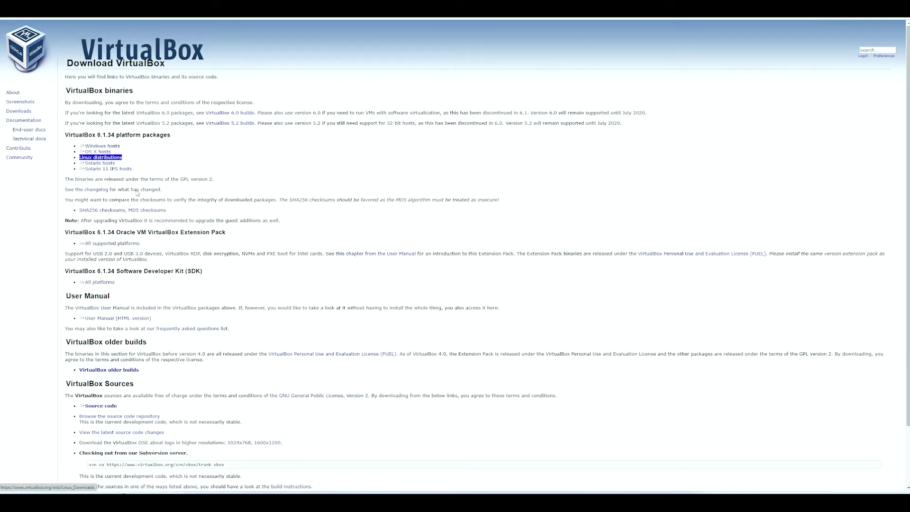
click(121, 244)
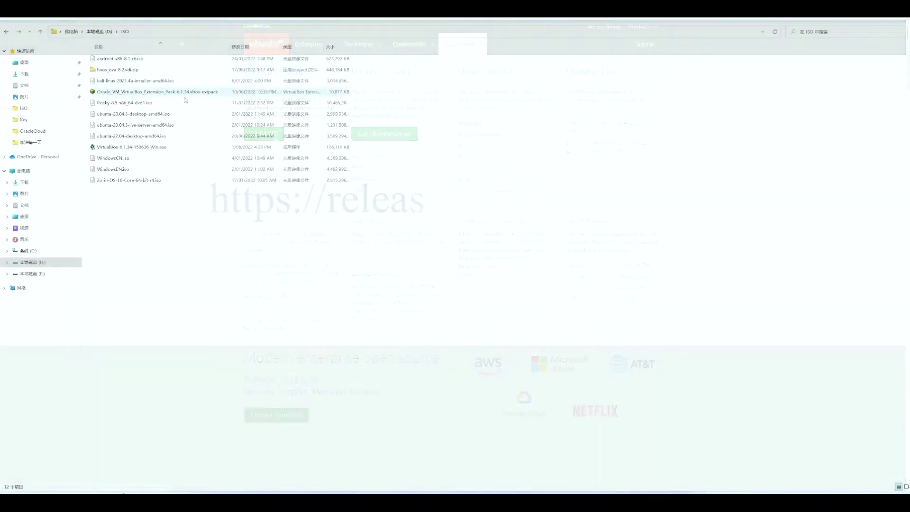
- Run the VirtualBox-6.1.34-150636-Win.exe installer from the ISO folder and proceed to the custom setup
click(145, 149)
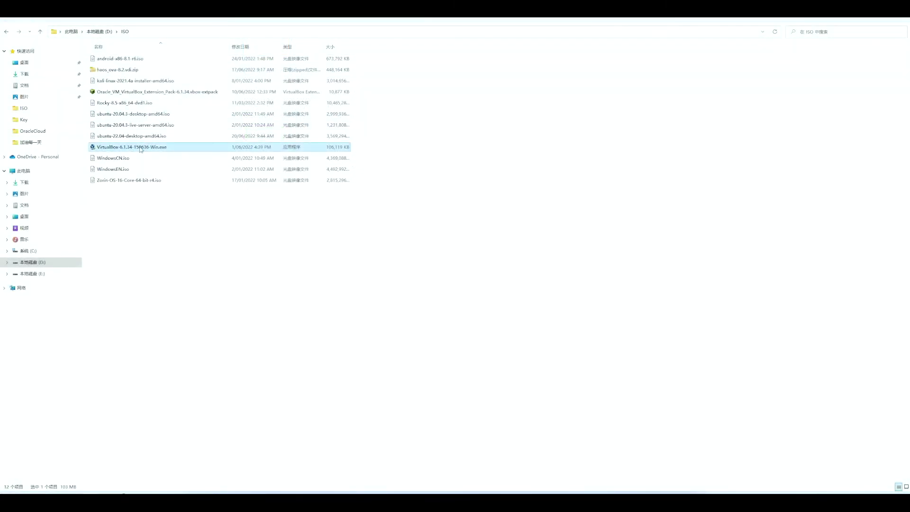
double_click(156, 149)
click(492, 301)
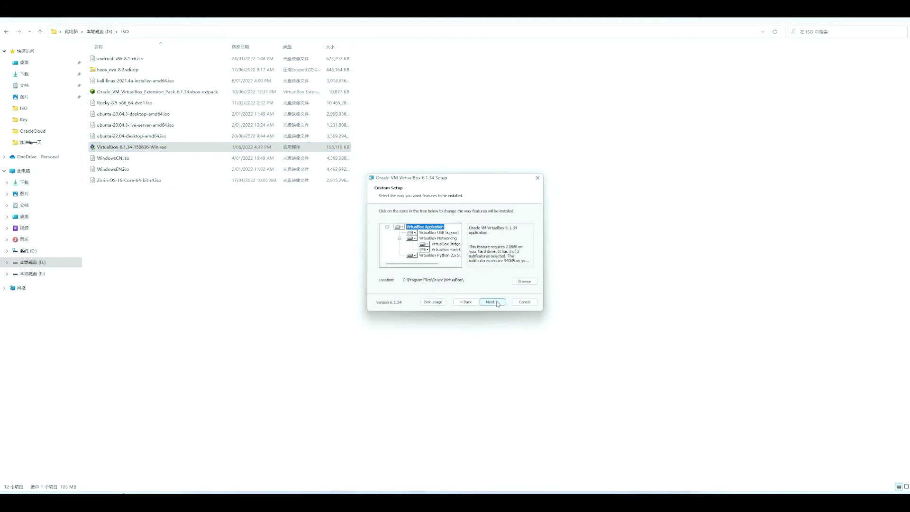
- Change the VirtualBox installation folder to D:\Program Files\Oracle\VirtualBox\
click(521, 283)
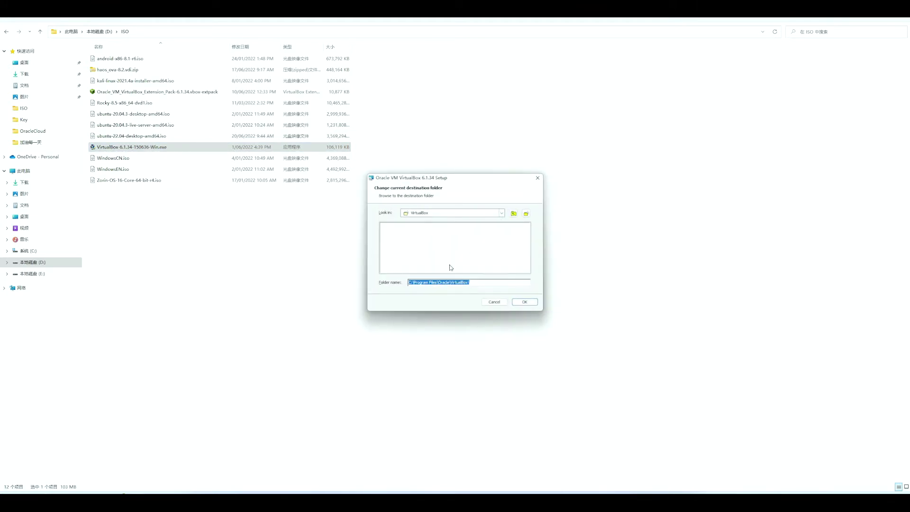
click(411, 283)
click(524, 302)
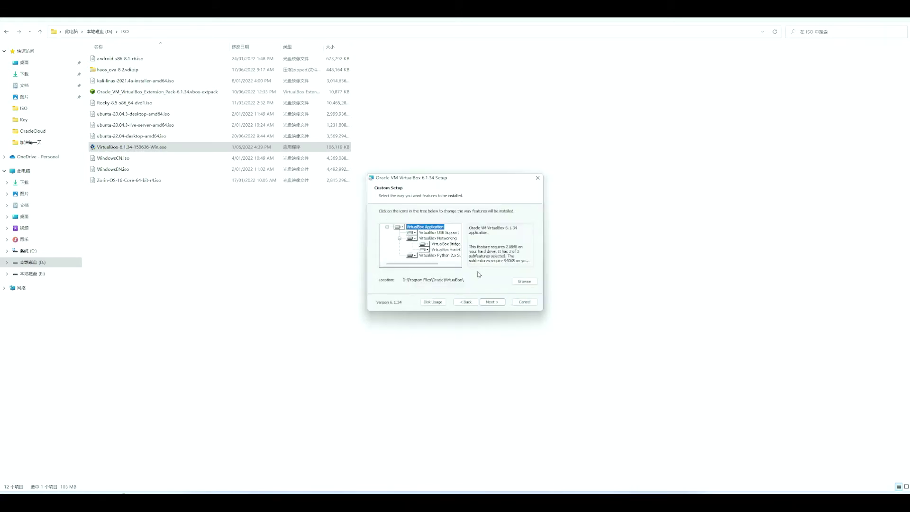
- Install VirtualBox with all shortcut and file association options kept, and finish the setup wizard
click(493, 302)
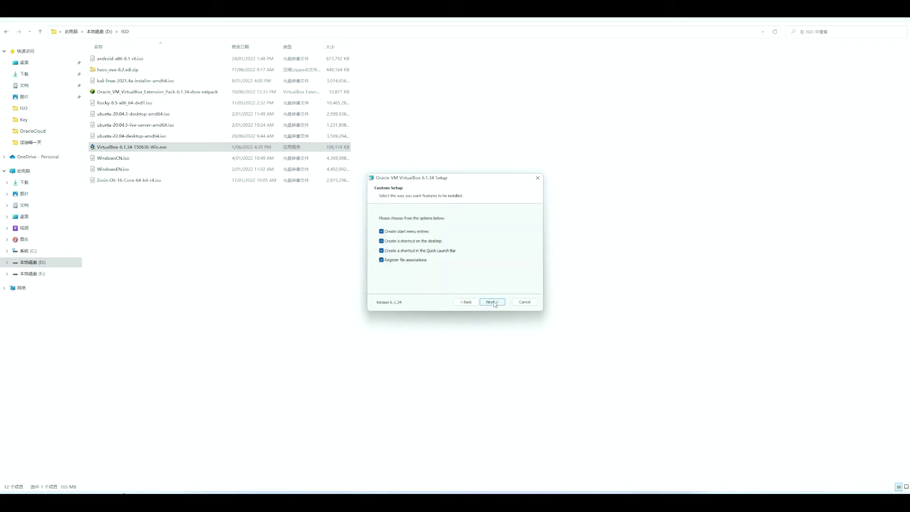
click(493, 304)
click(492, 302)
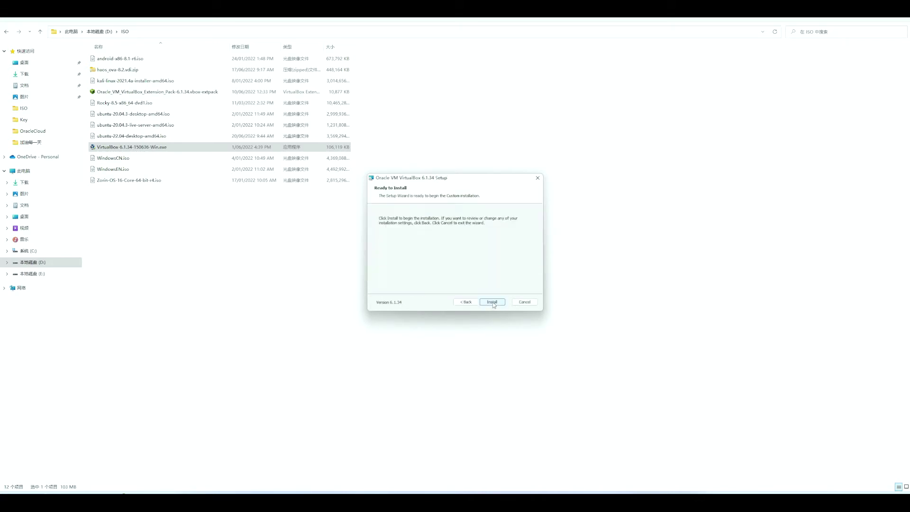
click(492, 302)
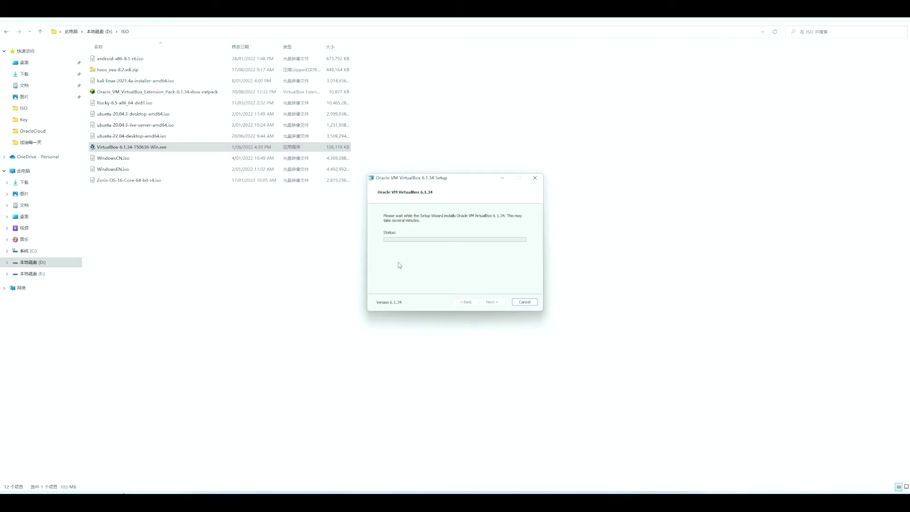
click(500, 304)
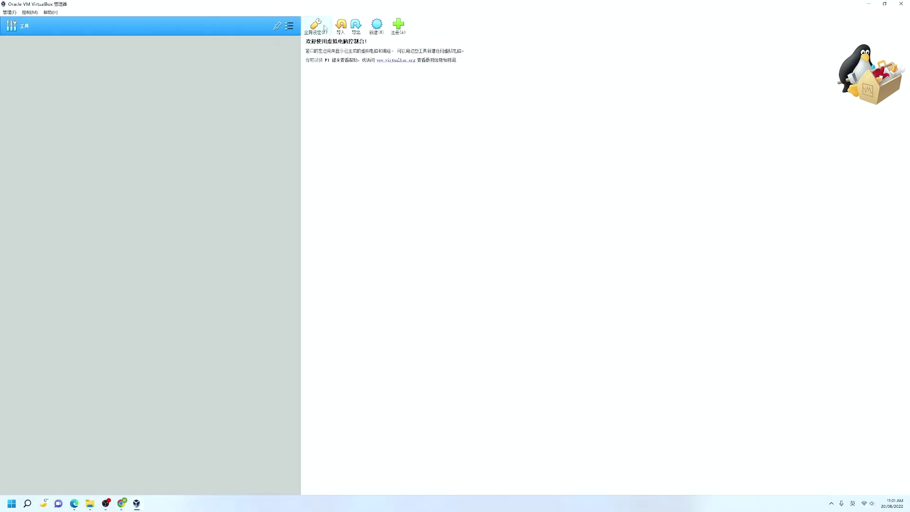
- Add Oracle_VM_VirtualBox_Extension_Pack-6.1.34.vbox-extpack from the ISO folder on drive D as an extension in the global preferences
click(324, 27)
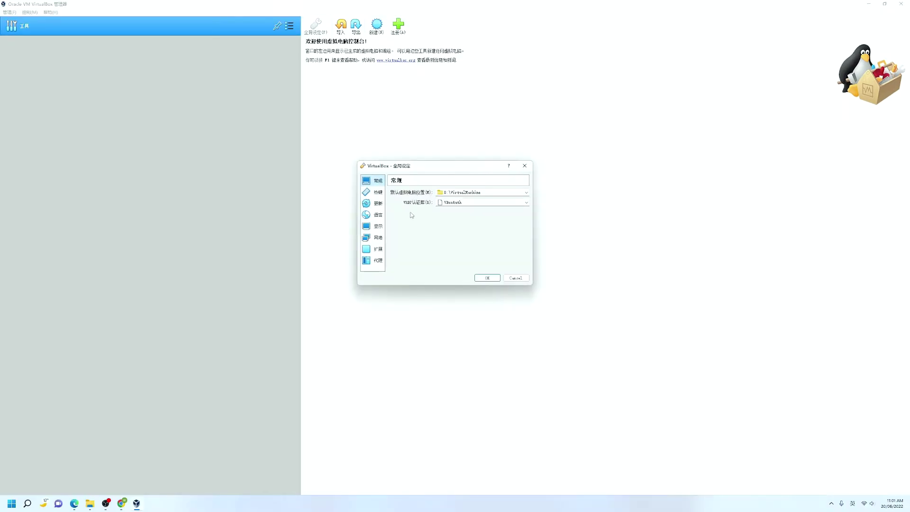
click(372, 251)
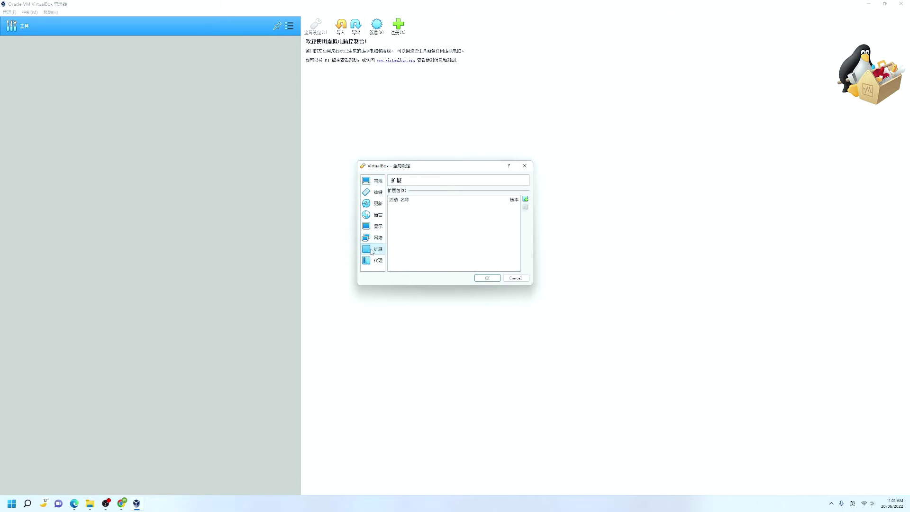
click(526, 199)
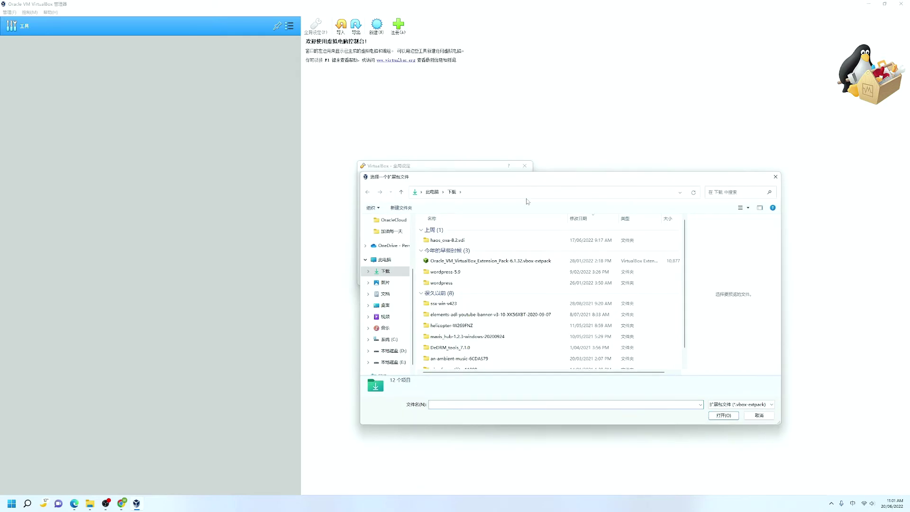
click(511, 232)
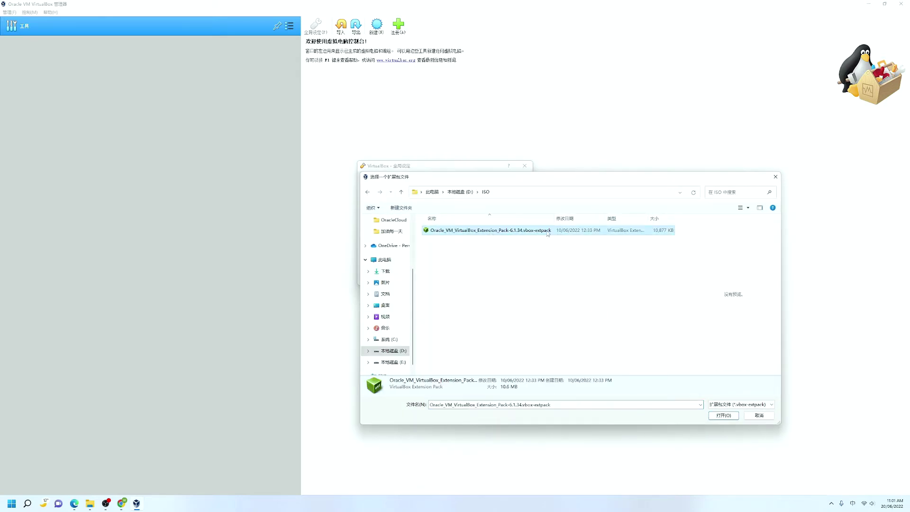
click(717, 415)
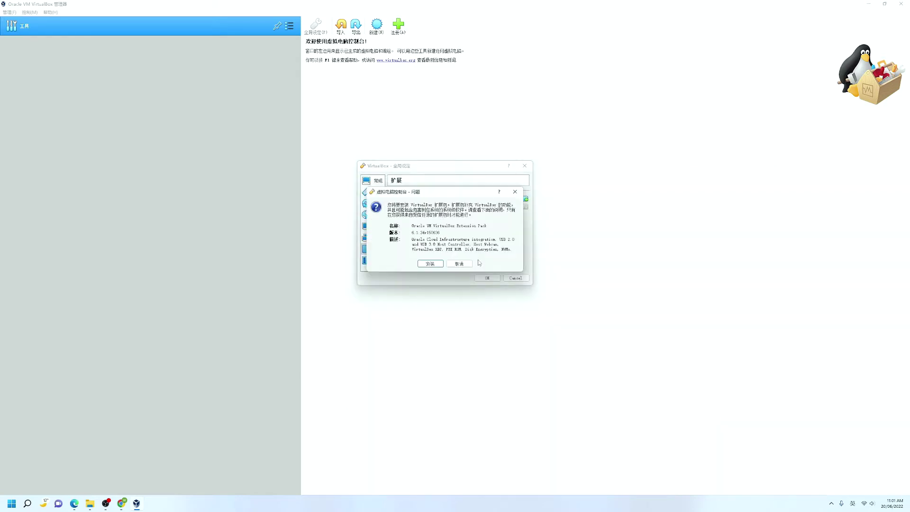
- Install the extension pack, accept its license and save the global preferences
click(430, 264)
scroll(450, 265, down, 10)
click(504, 299)
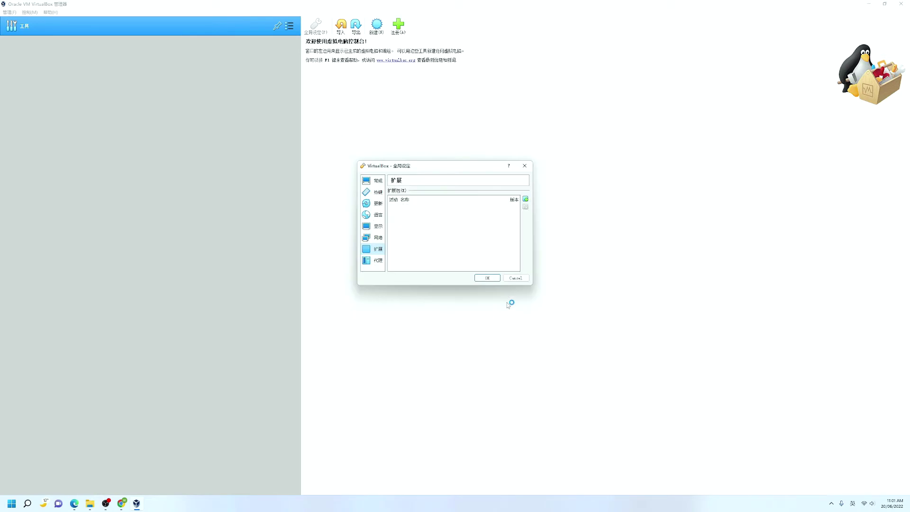
click(443, 249)
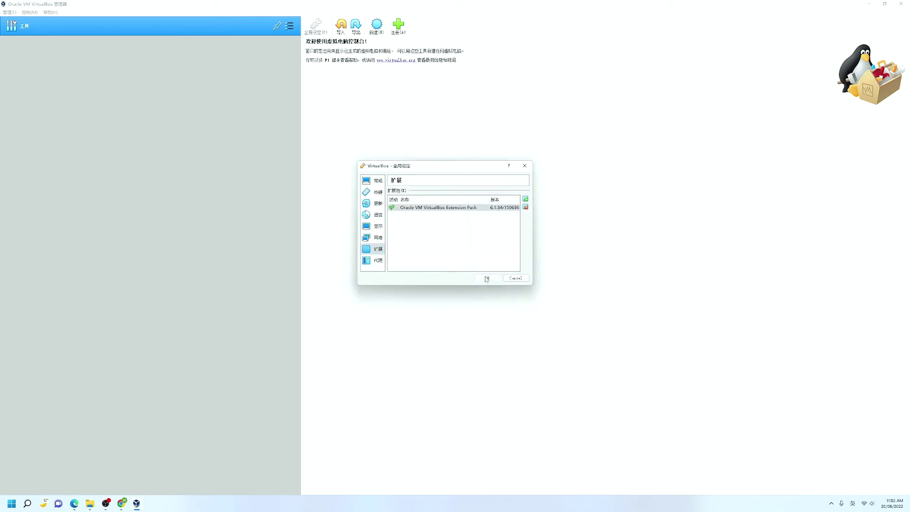
click(487, 278)
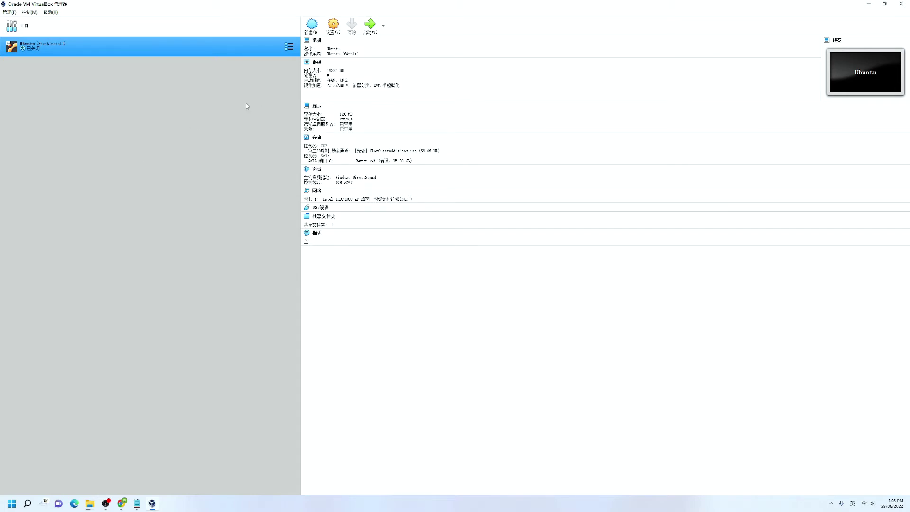
- Start a new virtual machine named Windows11 with version Windows 11 (64-bit) and 8192 MB of memory
click(312, 25)
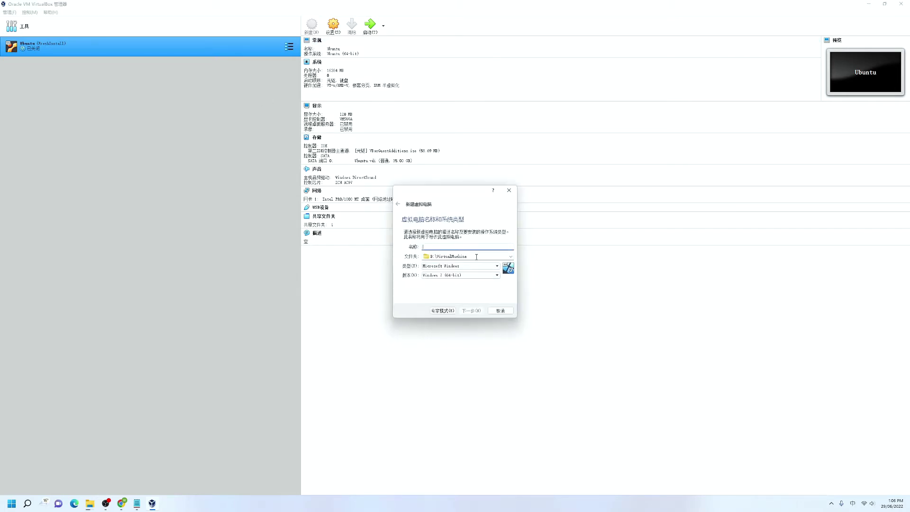
text(Window)
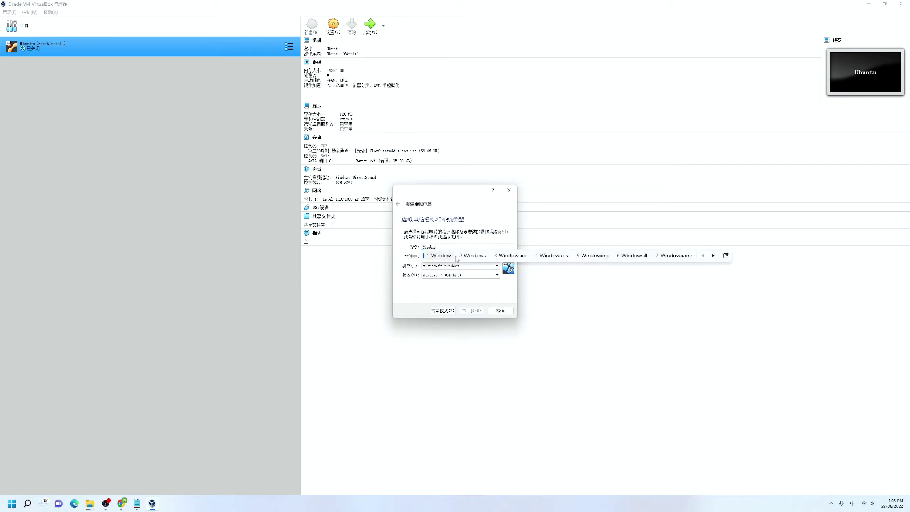
text(s11)
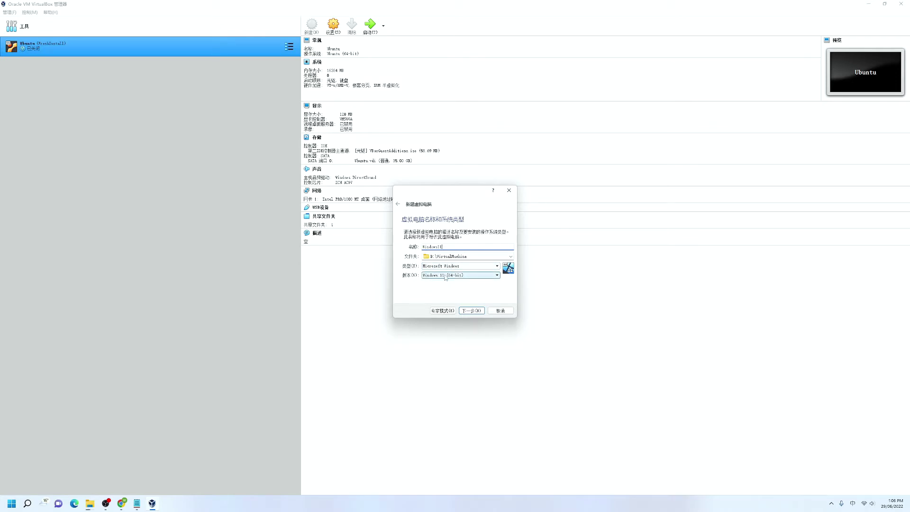
click(472, 311)
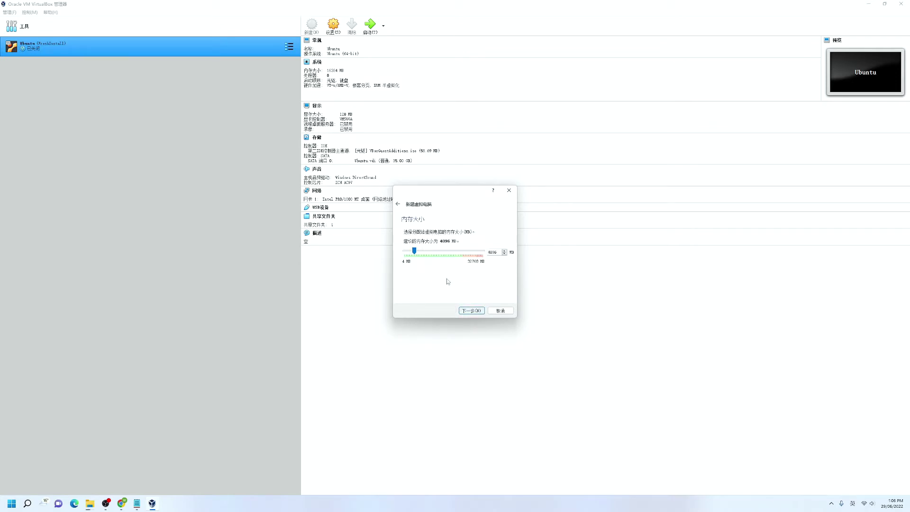
mouse_move(415, 250)
mouse_down()
mouse_move(406, 252)
mouse_move(424, 252)
mouse_up()
click(472, 311)
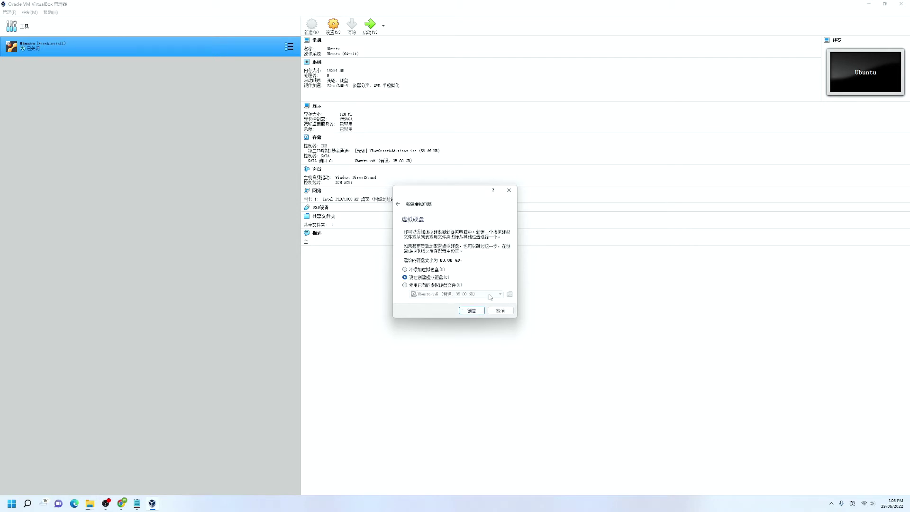
- Create a dynamically allocated 100 GB VDI virtual hard disk for the Windows11 machine
click(472, 311)
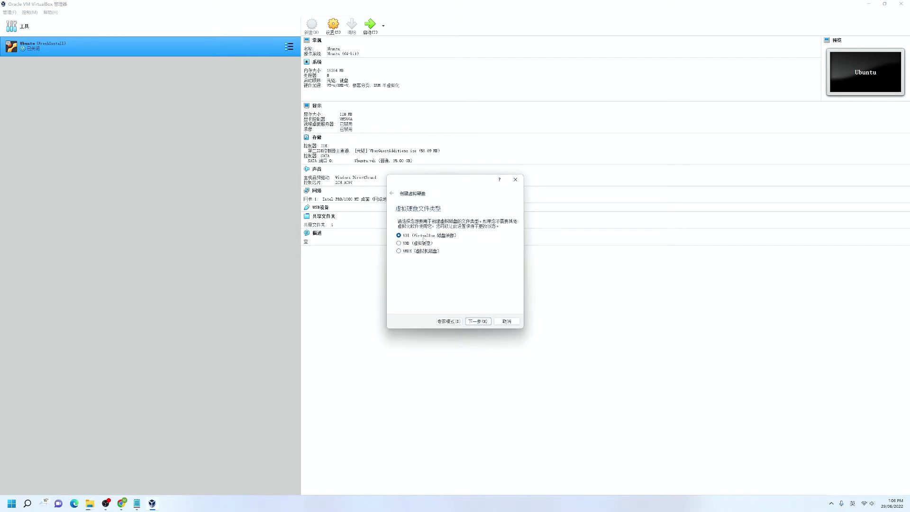
click(480, 323)
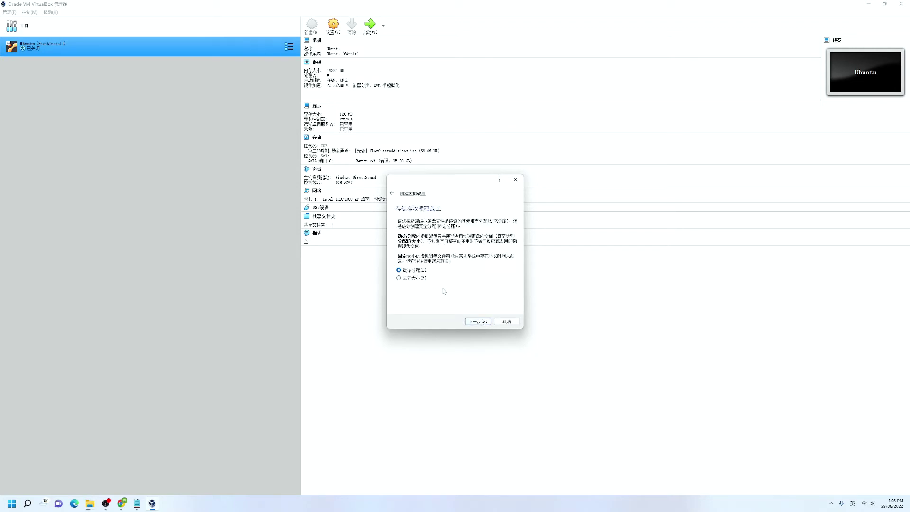
click(474, 323)
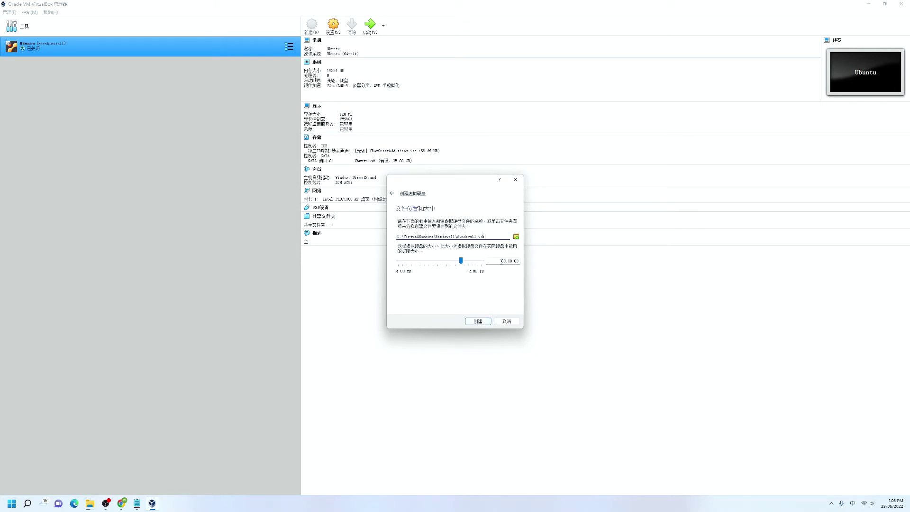
key(Tab)
text(100)
click(479, 322)
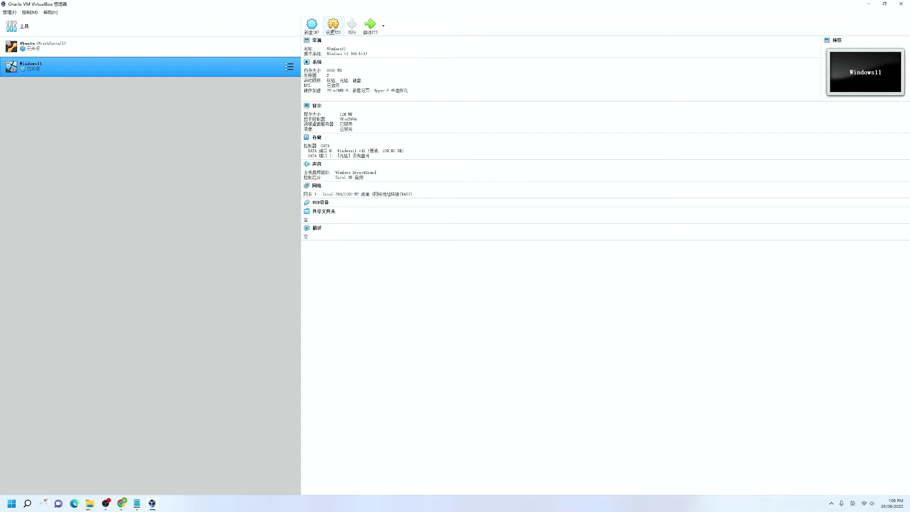
- In the Windows11 machine's system settings, remove the floppy from the boot order and set the processor count to 4
click(339, 28)
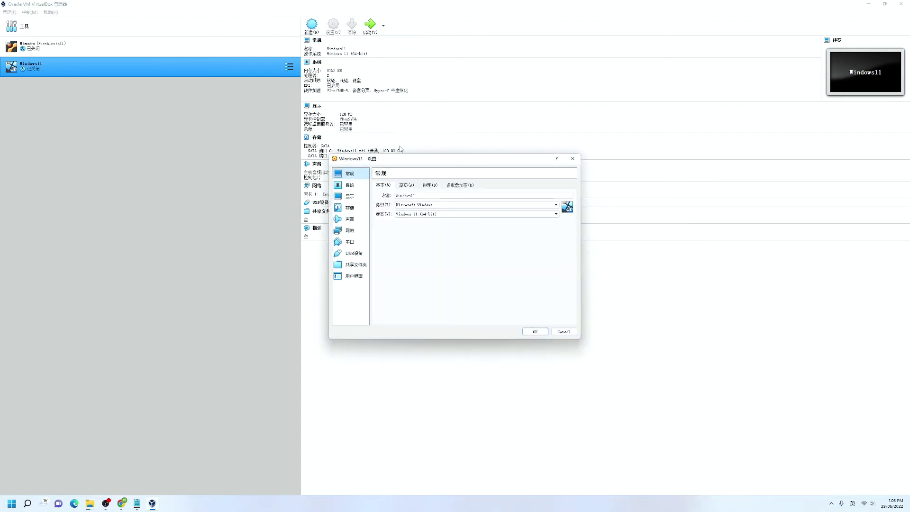
click(356, 186)
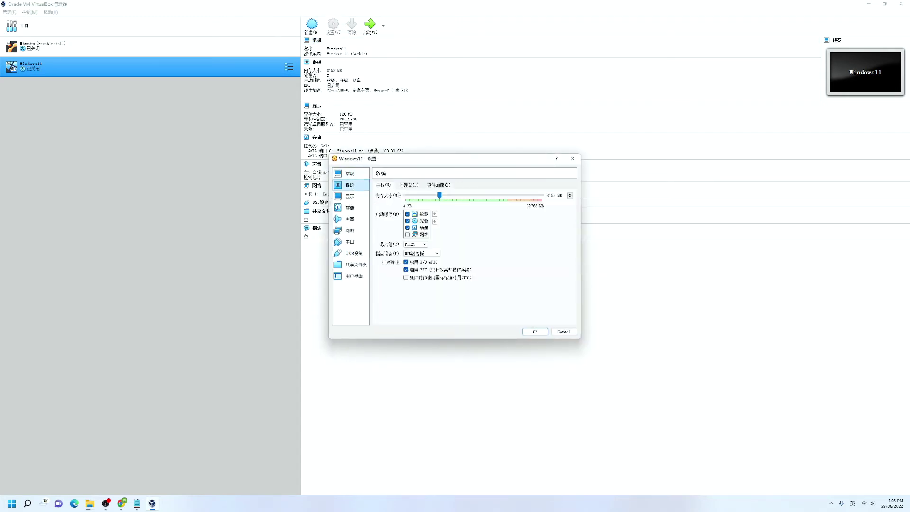
click(407, 214)
click(413, 187)
drag(420, 196, 449, 199)
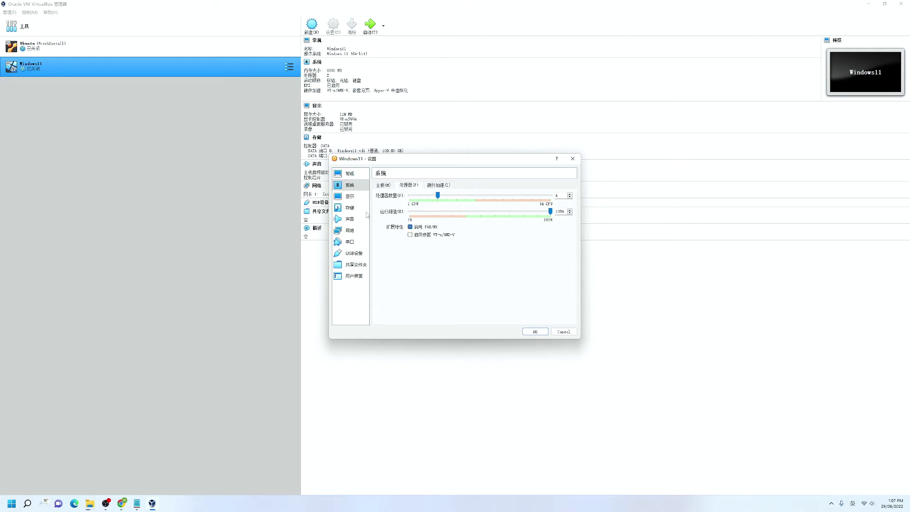
- In the Windows11 machine's display settings, enable 3D acceleration and set the video memory to 256 MB
click(352, 199)
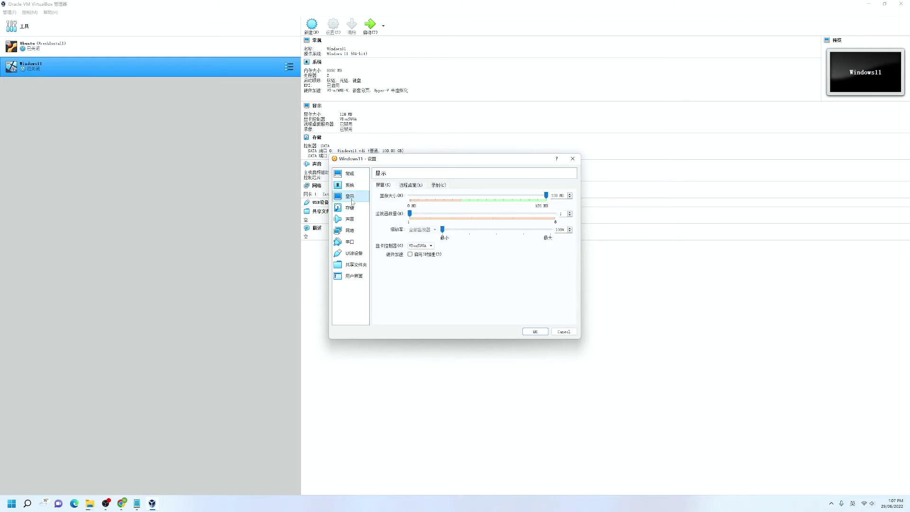
click(410, 256)
drag(479, 197, 558, 197)
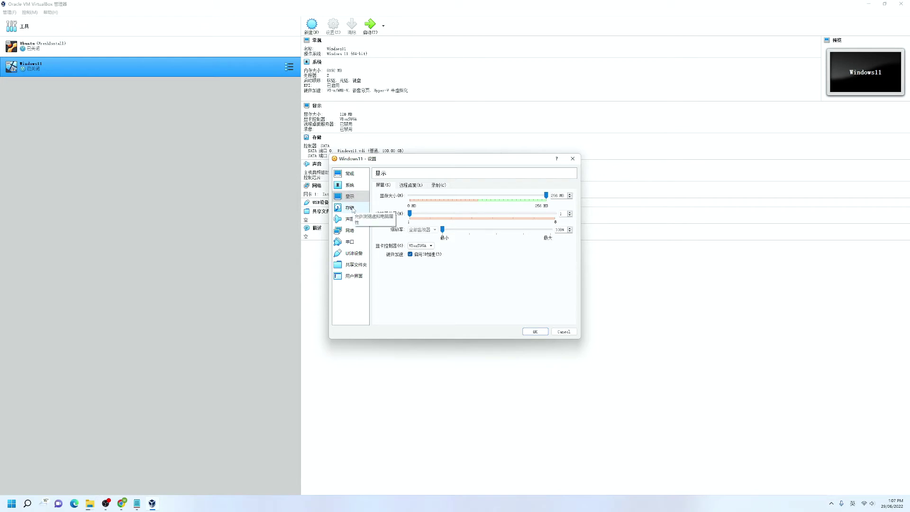
- Load Win11_EnglishInternational_x64v1.iso into the machine's empty optical drive and save the machine settings
click(353, 210)
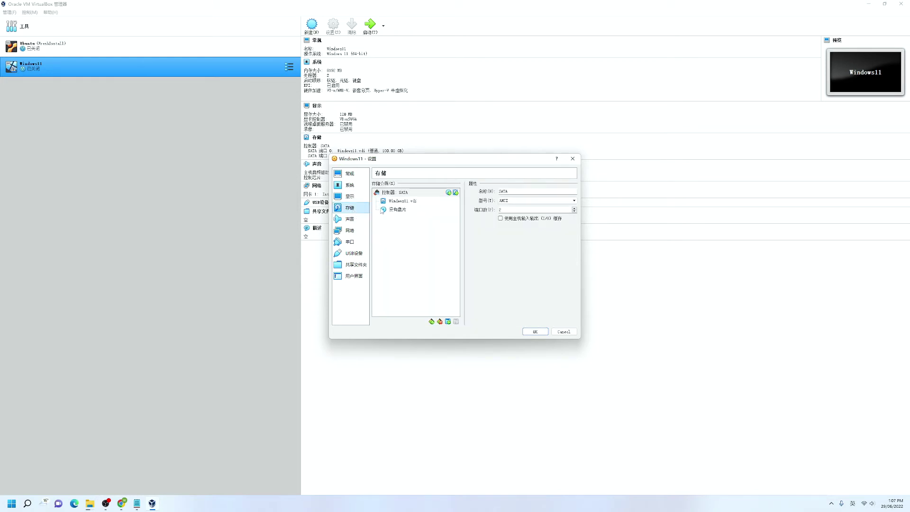
click(395, 210)
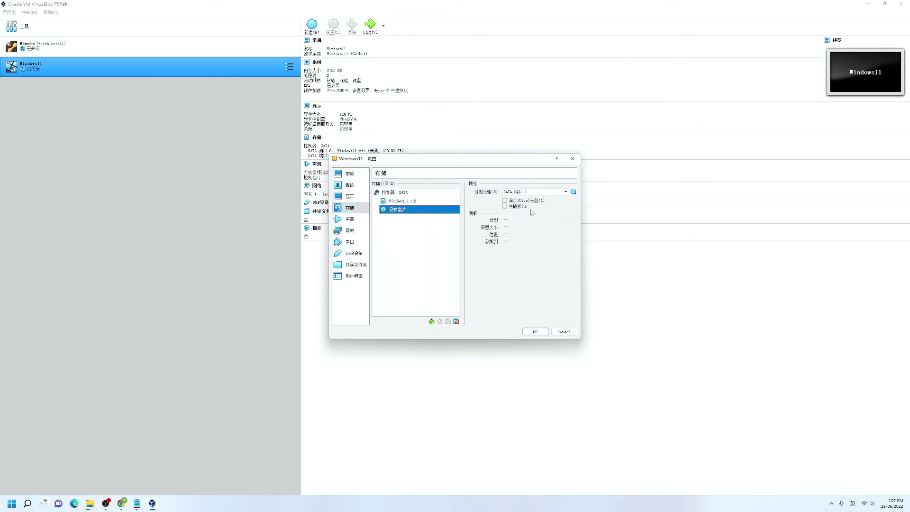
click(574, 191)
click(594, 208)
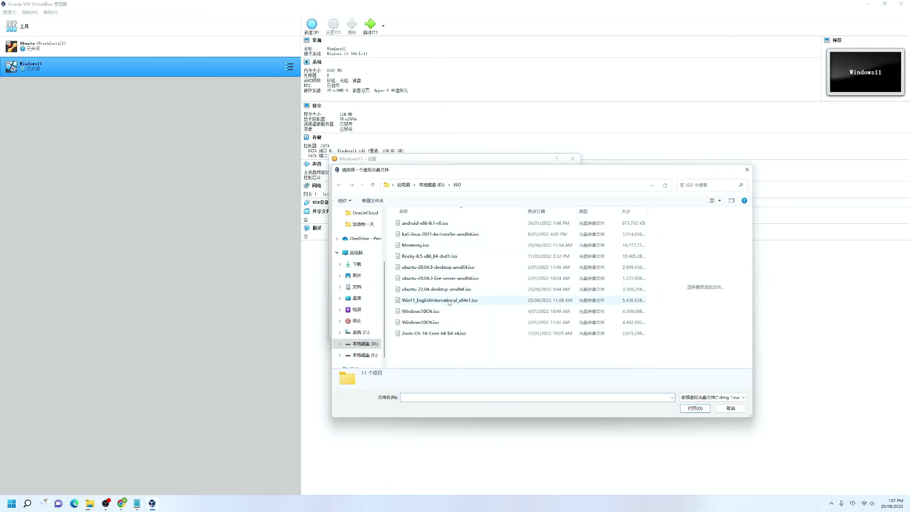
click(441, 300)
click(693, 408)
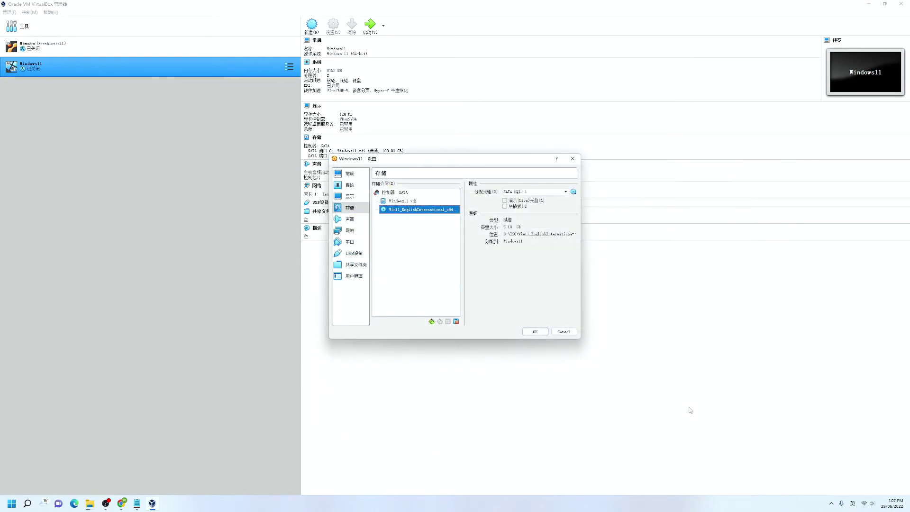
click(536, 333)
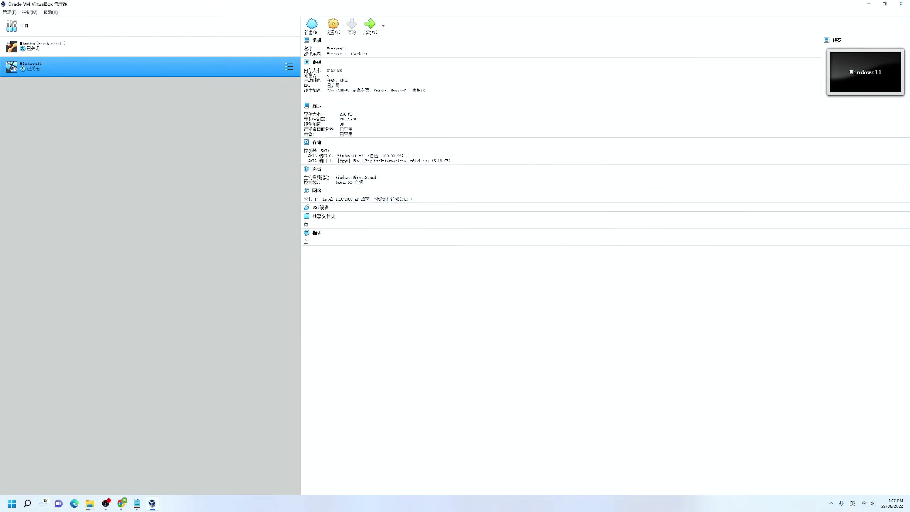
- Start the Windows11 virtual machine and accept English (United Kingdom) with the United Kingdom keyboard in Windows Setup
click(373, 25)
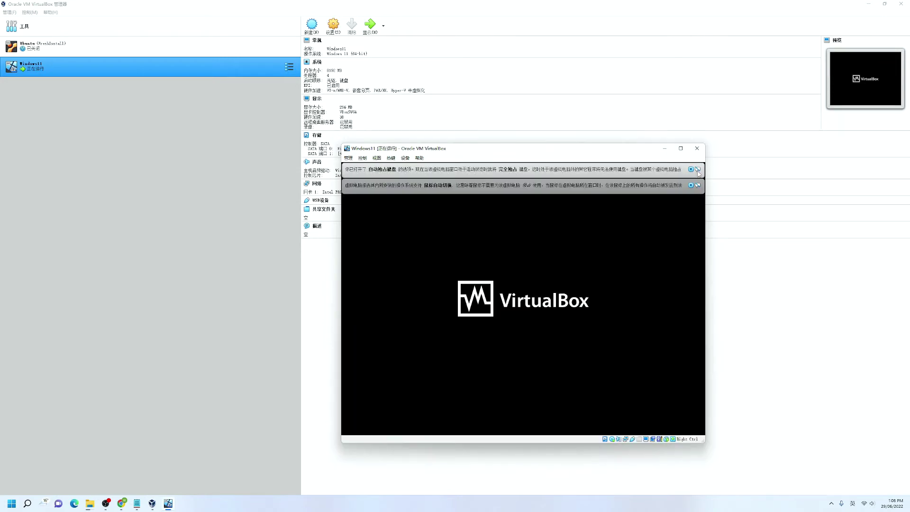
click(698, 169)
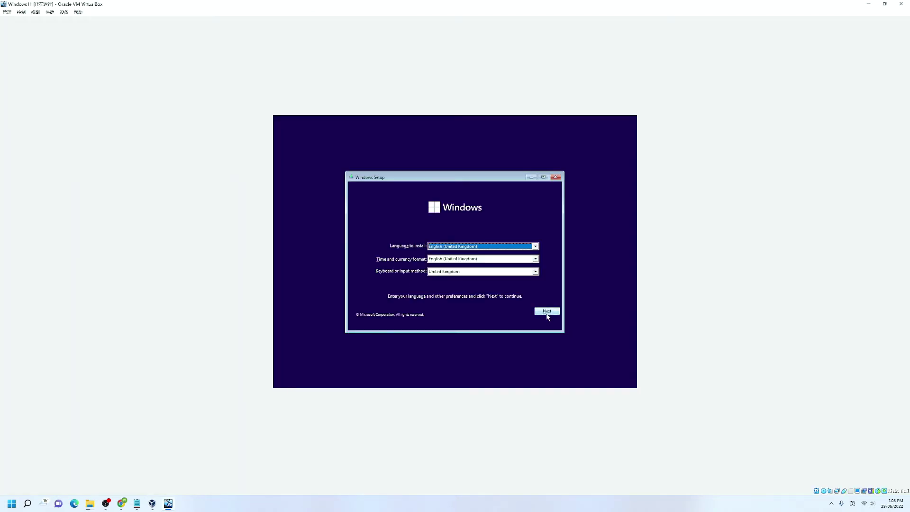
click(546, 313)
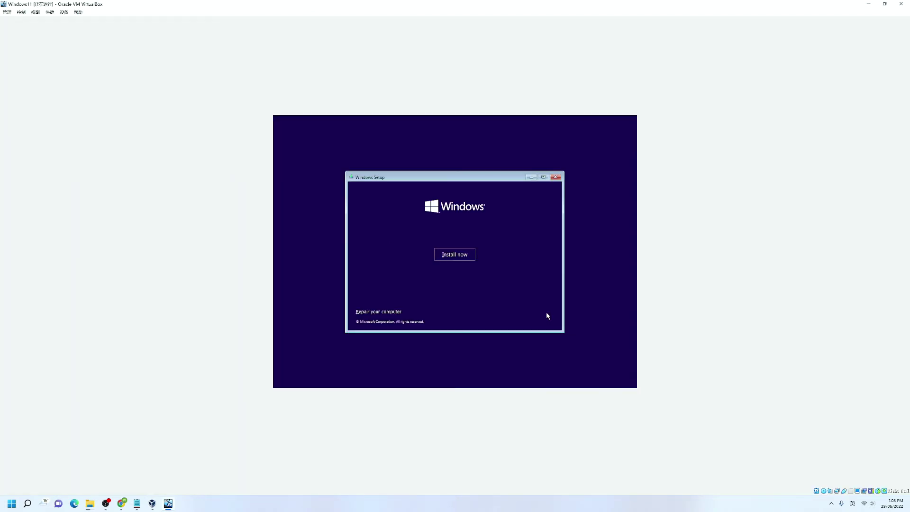
- Try to install Windows 11 Pro without a product key, and quit that installation attempt
click(458, 257)
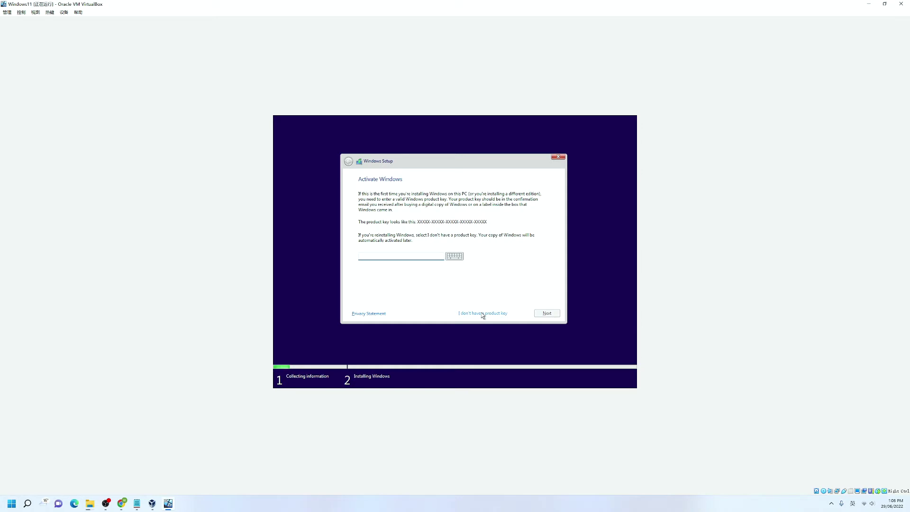
click(483, 315)
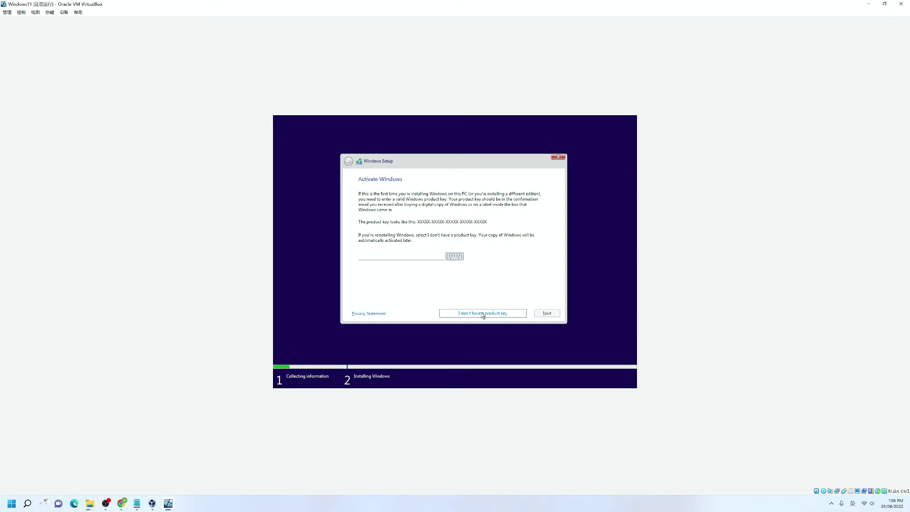
scroll(397, 213, down, 1)
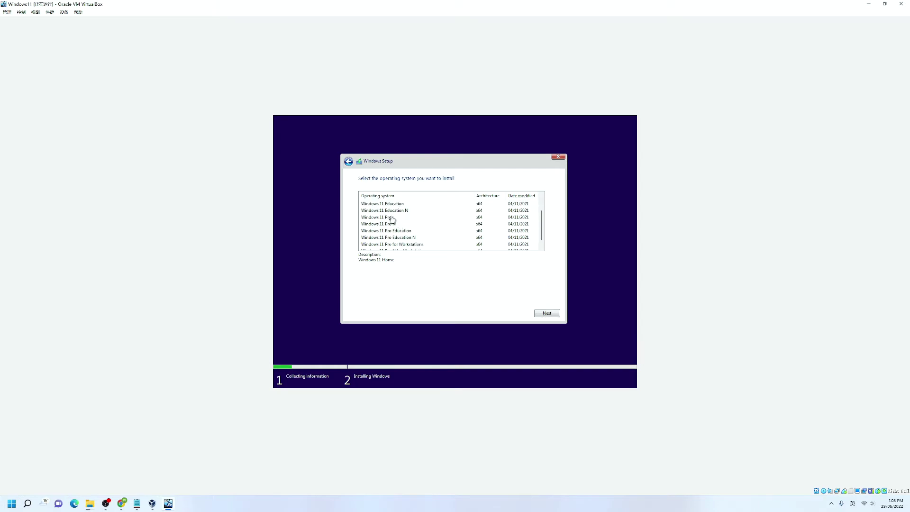
click(388, 218)
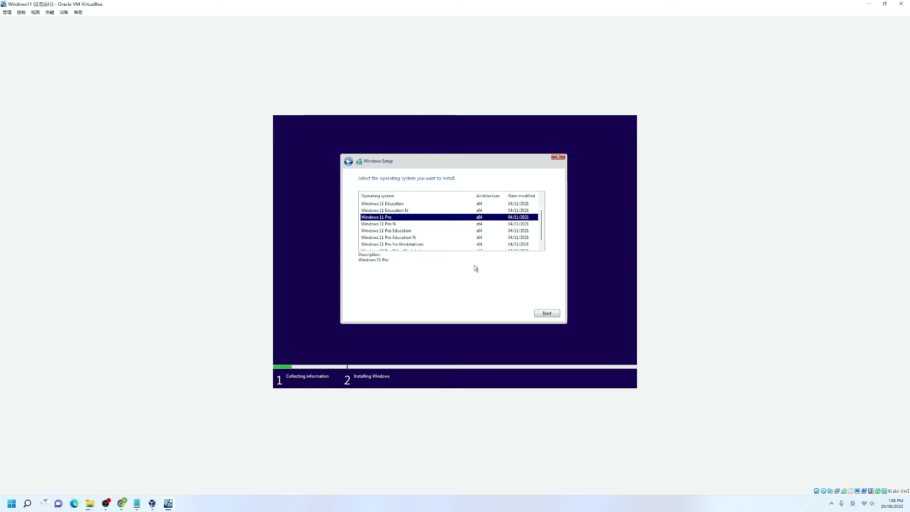
click(547, 314)
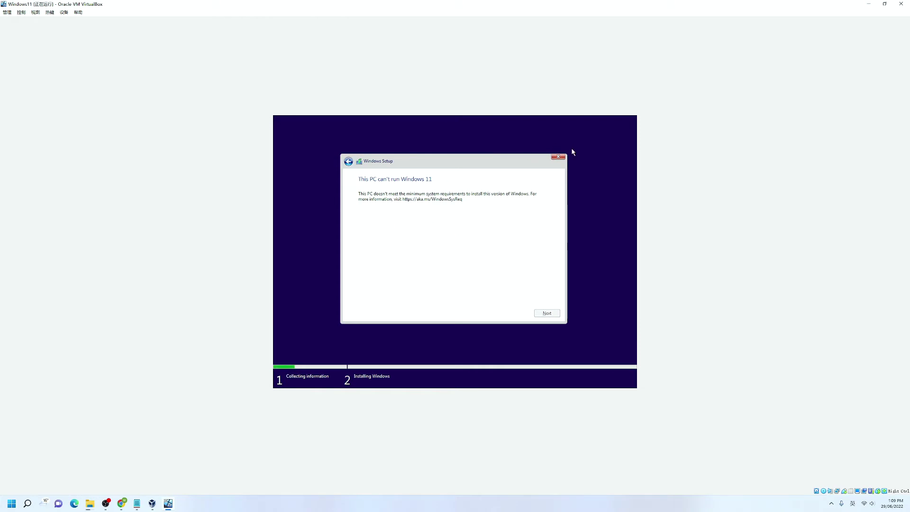
click(559, 157)
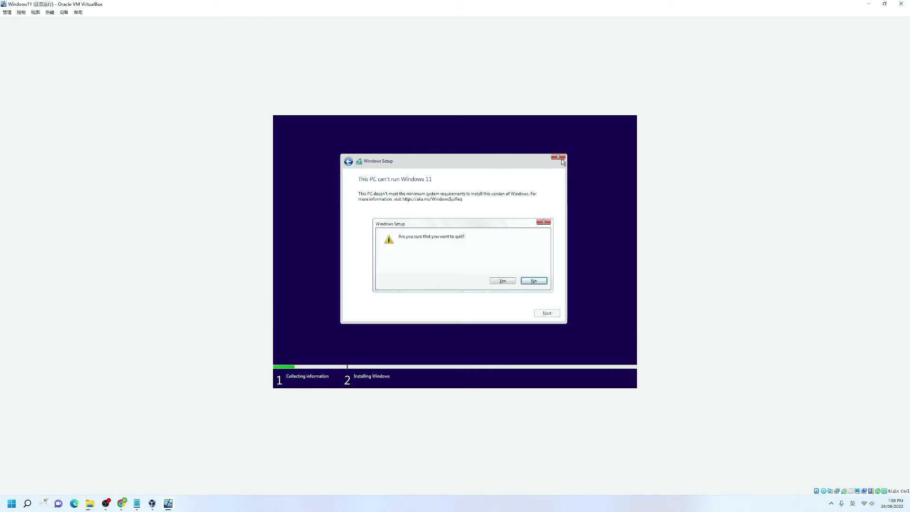
click(508, 281)
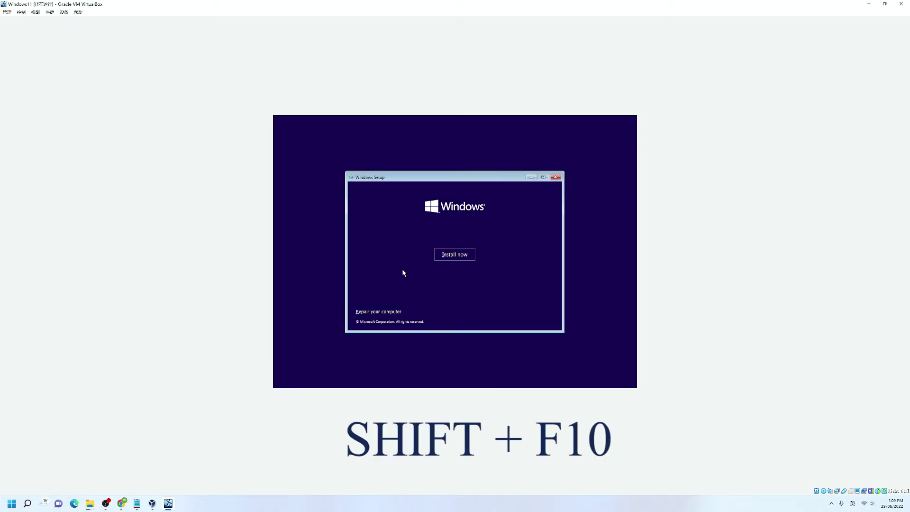
- Open a command prompt within Windows Setup and launch the Registry Editor with regedit
key(shift+F10)
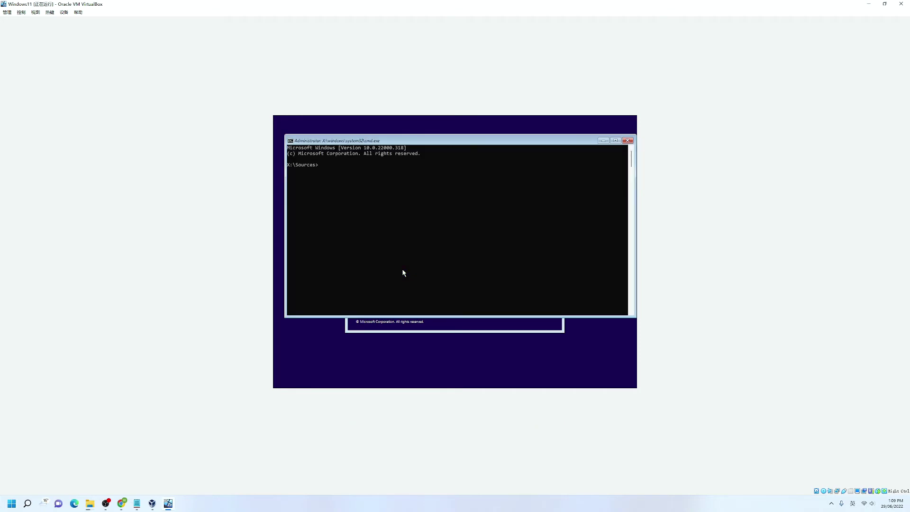
text(regeidtdit)
key(Return)
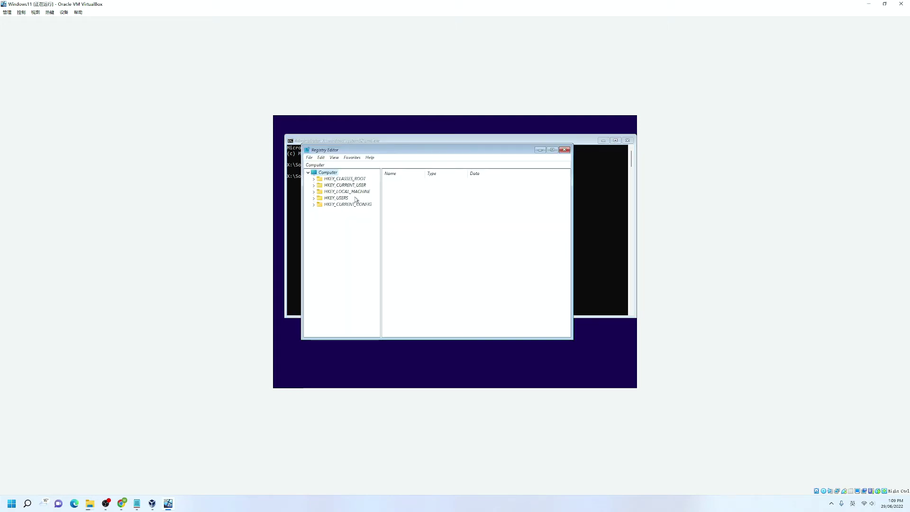
- Create a new registry key named LabConfig under HKEY_LOCAL_MACHINE\SYSTEM\Setup
click(339, 192)
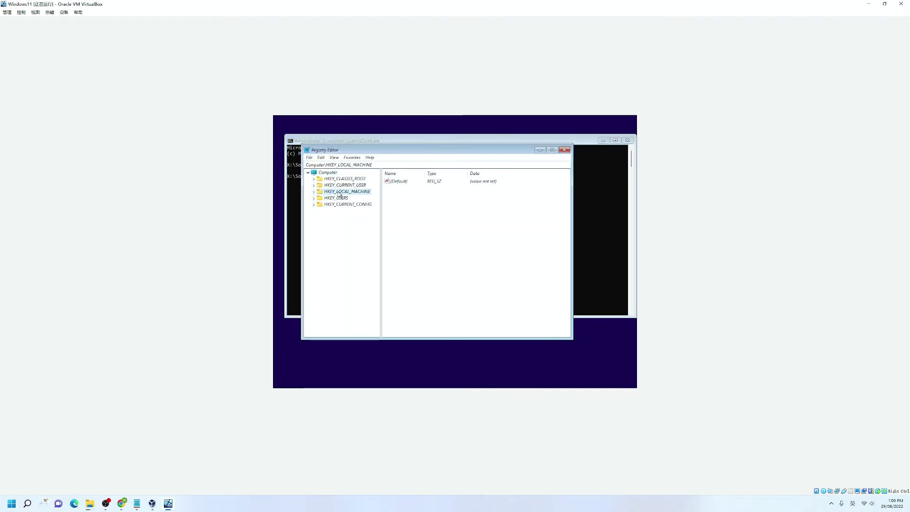
click(314, 192)
click(329, 230)
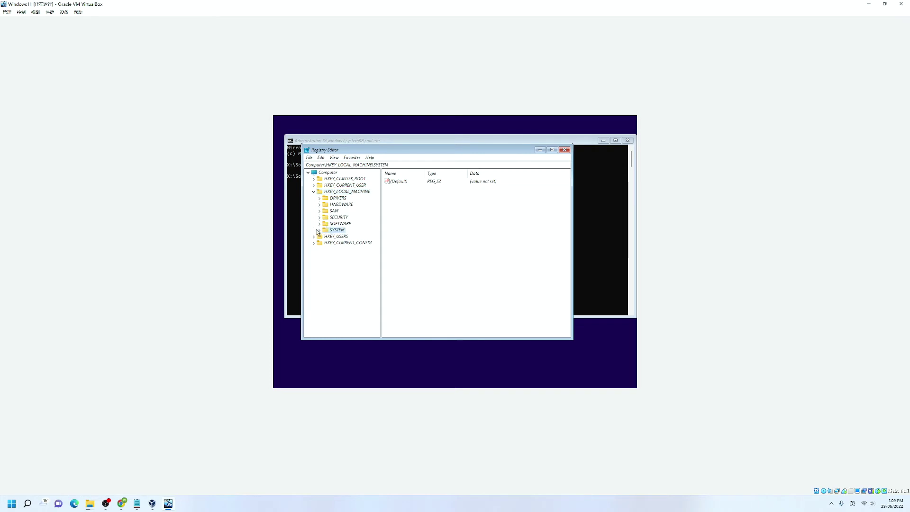
click(319, 231)
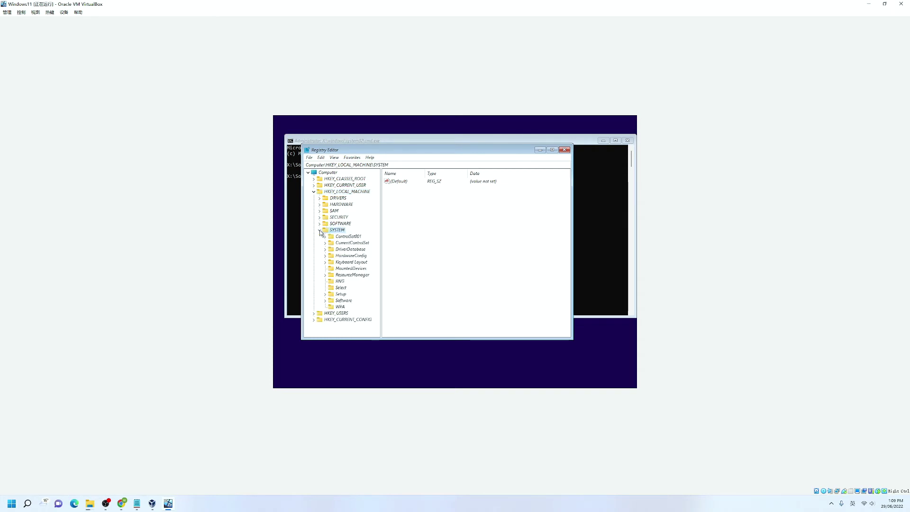
click(340, 294)
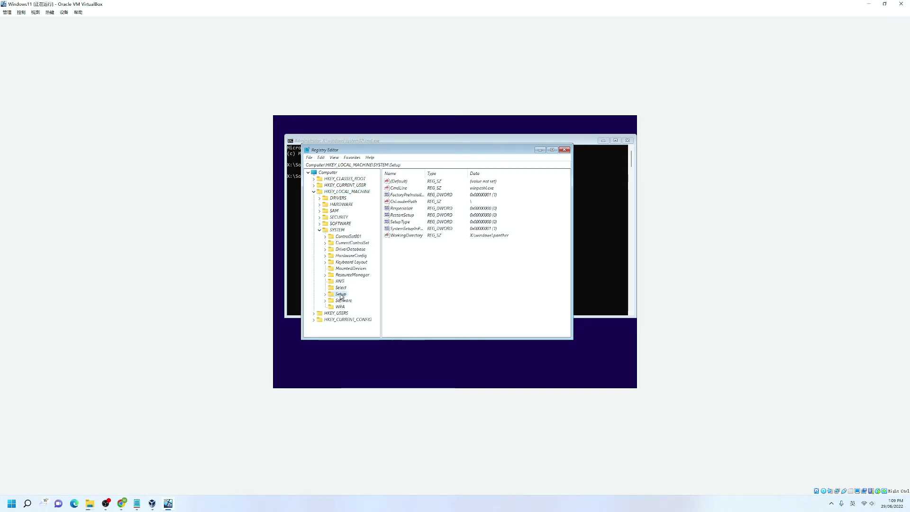
right_click(341, 295)
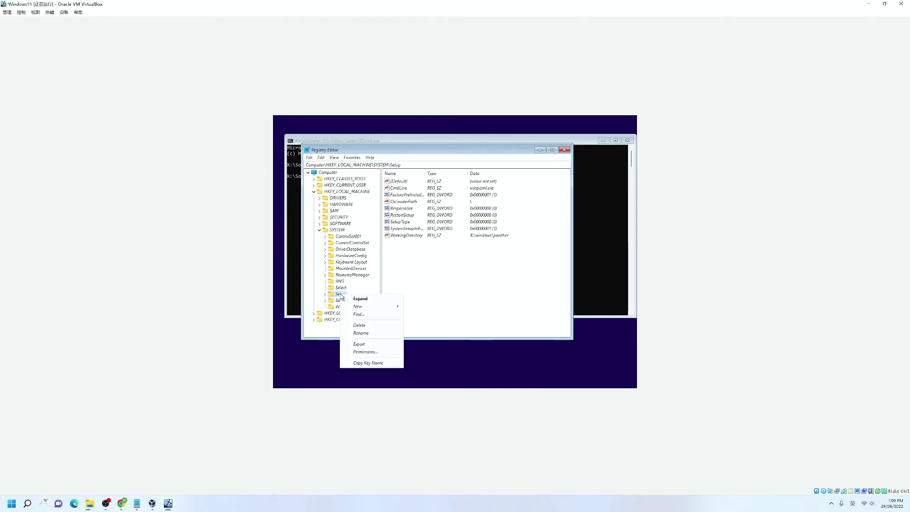
mouse_move(388, 305)
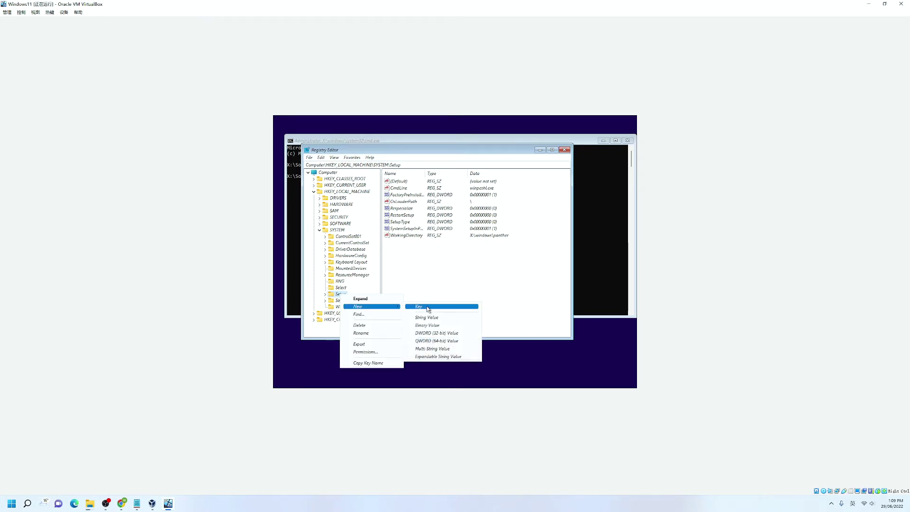
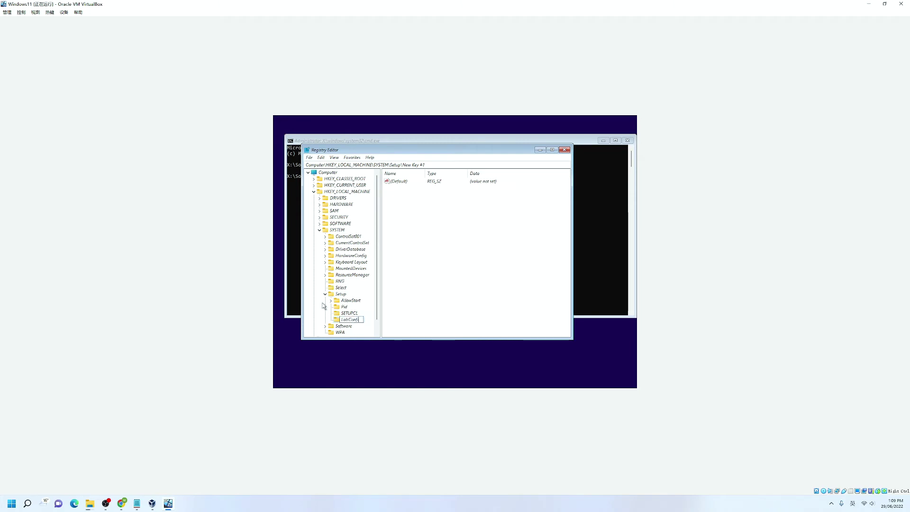
key(Return)
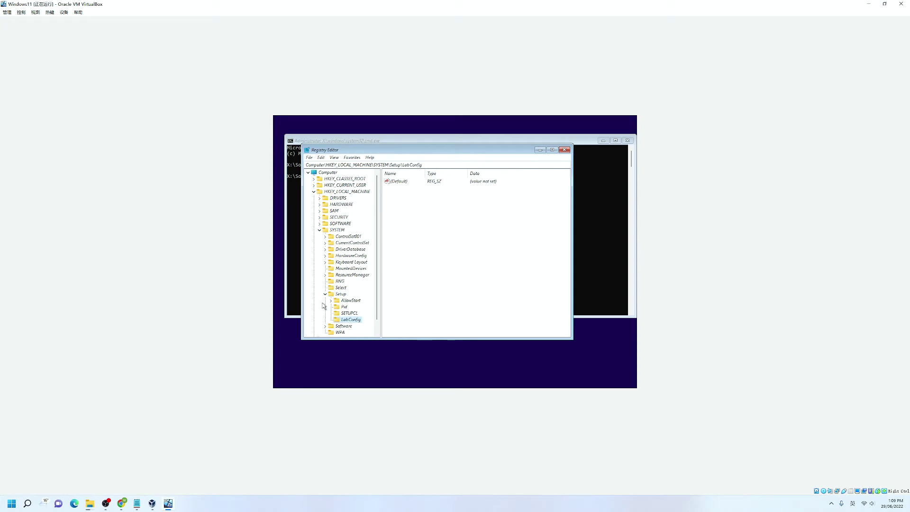
- Add a DWORD (32-bit) value named BypassSecureBootCheck to the LabConfig key
right_click(356, 320)
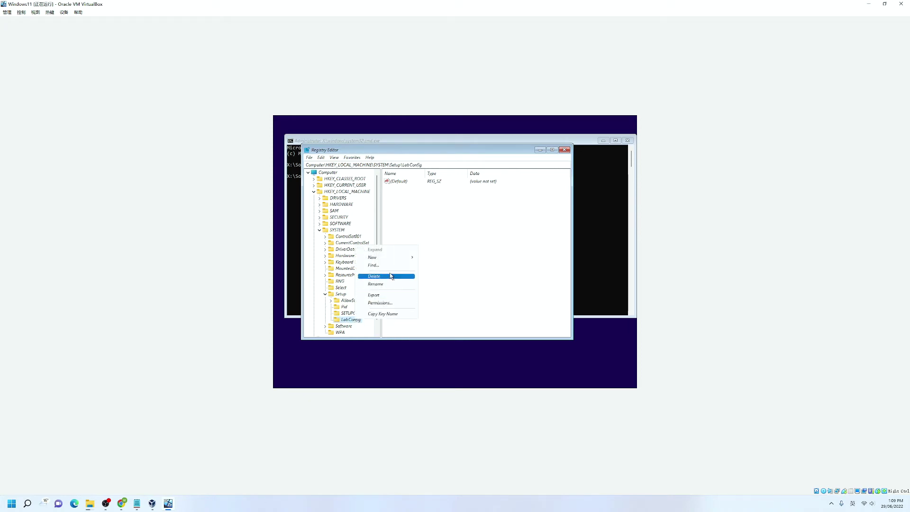
mouse_move(411, 257)
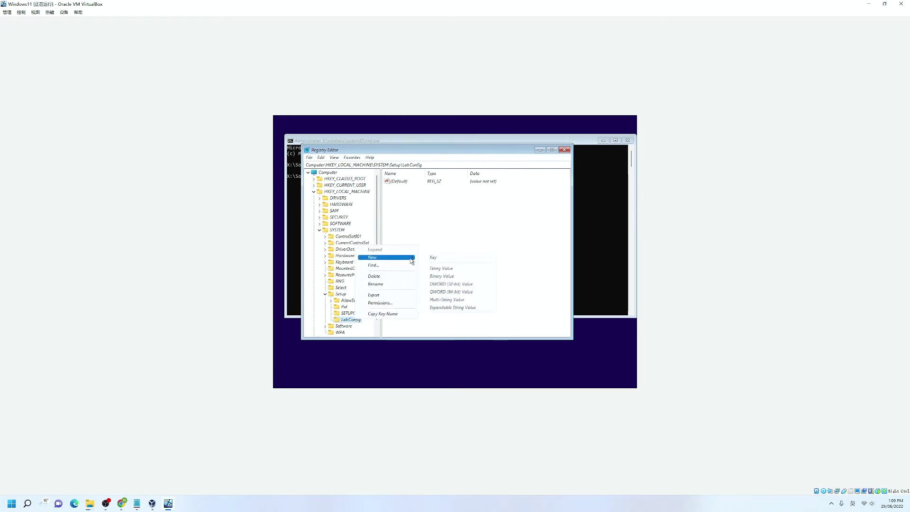
click(455, 285)
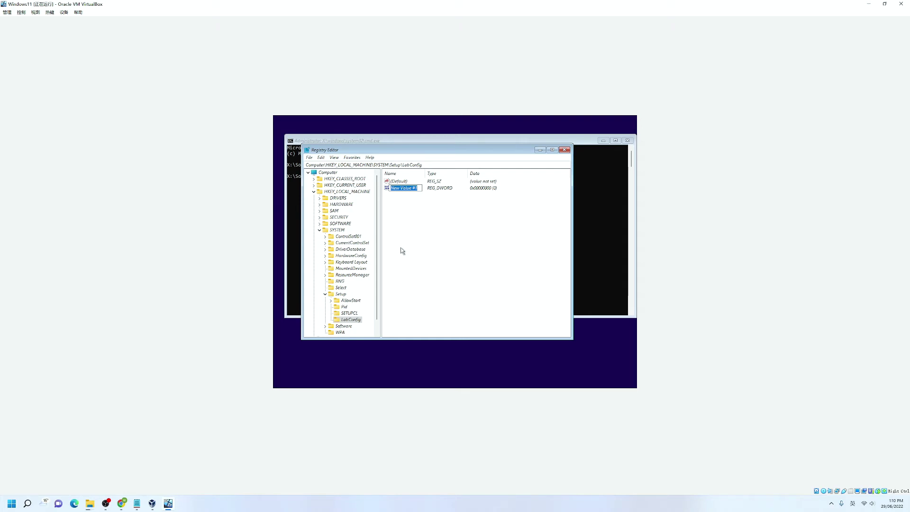
text(BypassSecureBootCheck)
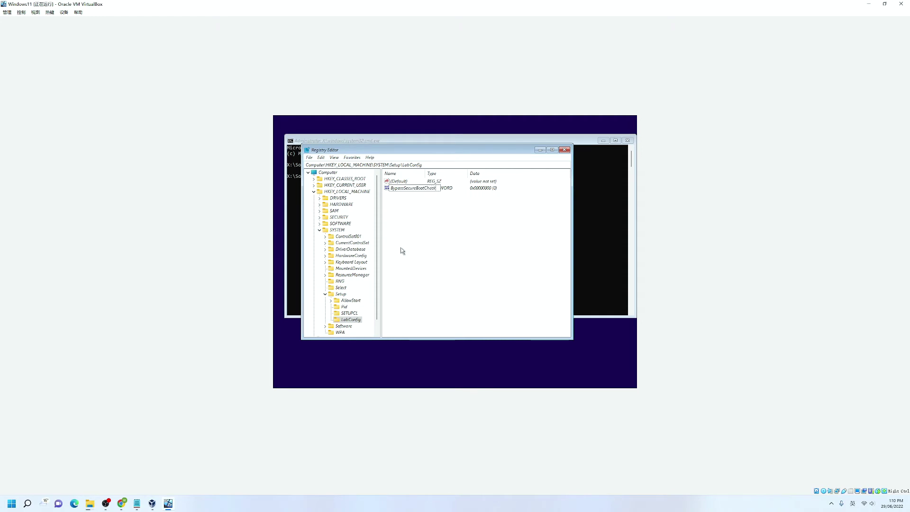
key(Return)
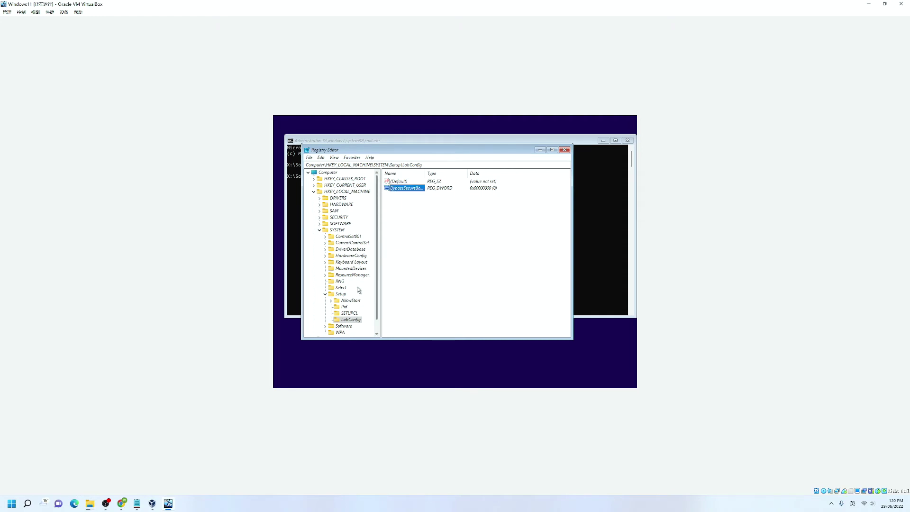
- Add a second DWORD (32-bit) value named BypassTPMCheck to the LabConfig key
right_click(353, 320)
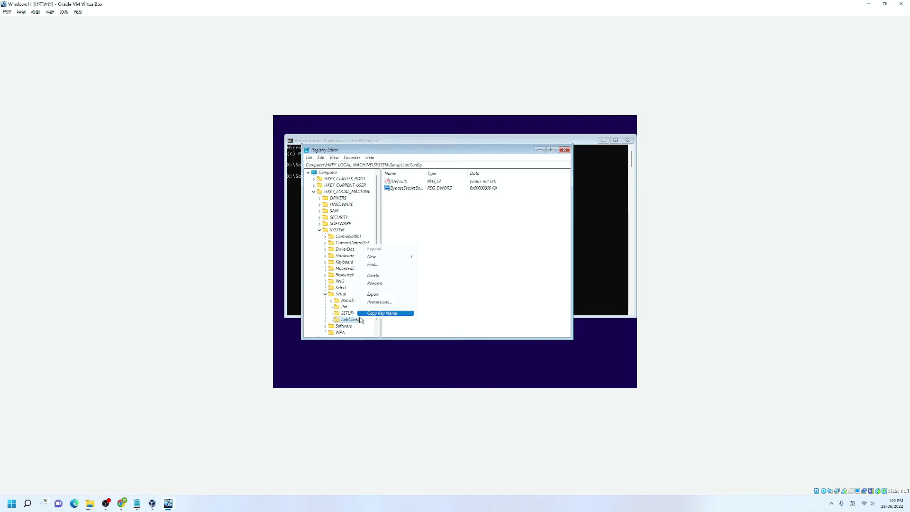
mouse_move(374, 256)
click(456, 279)
text(Bypas)
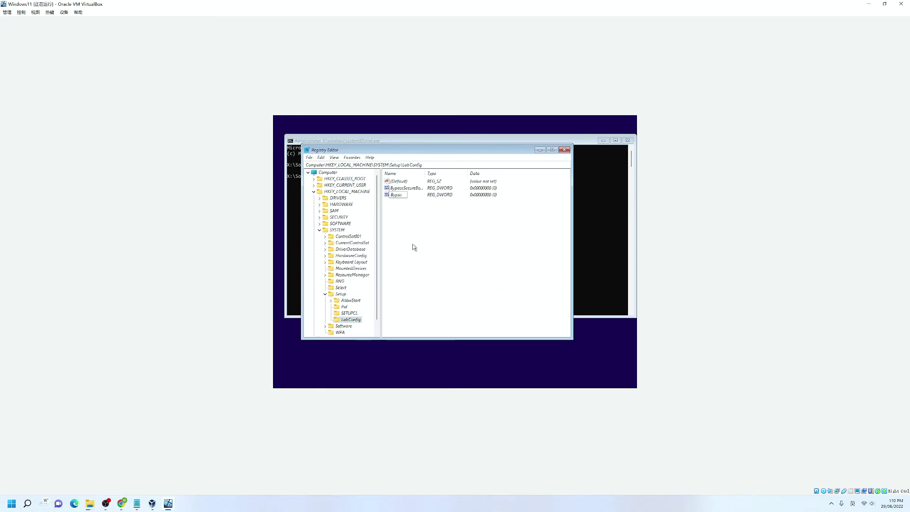
text(sTPMCheck)
key(Return)
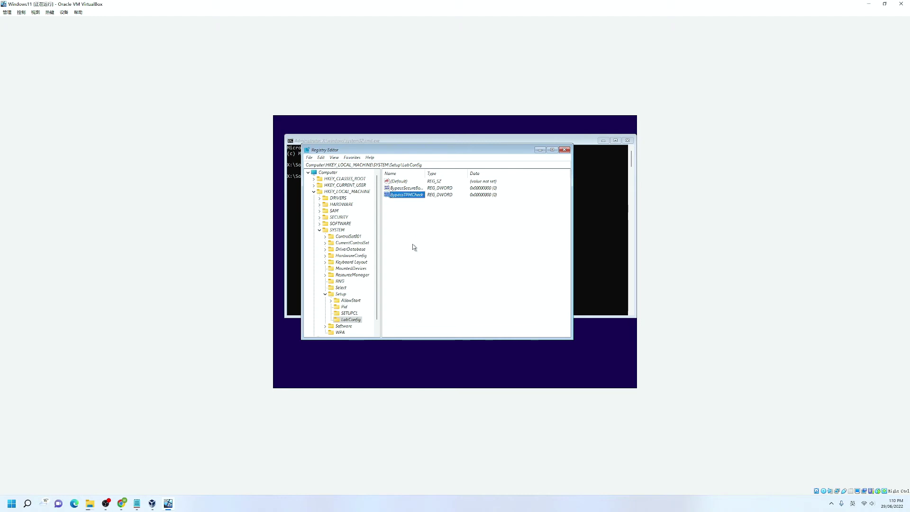
- Add a DWORD (32-bit) value named BypassCPUCheck to the LabConfig key
right_click(353, 319)
mouse_move(379, 257)
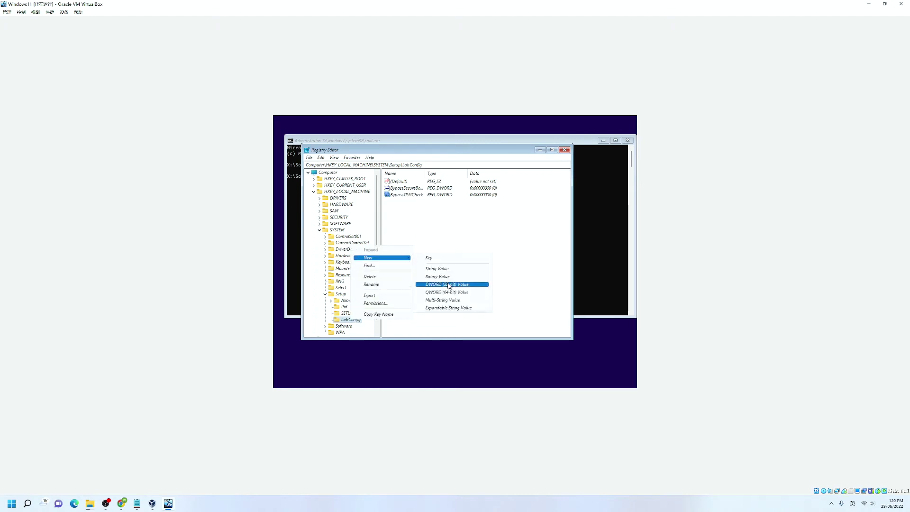
click(448, 283)
text(Bypass)
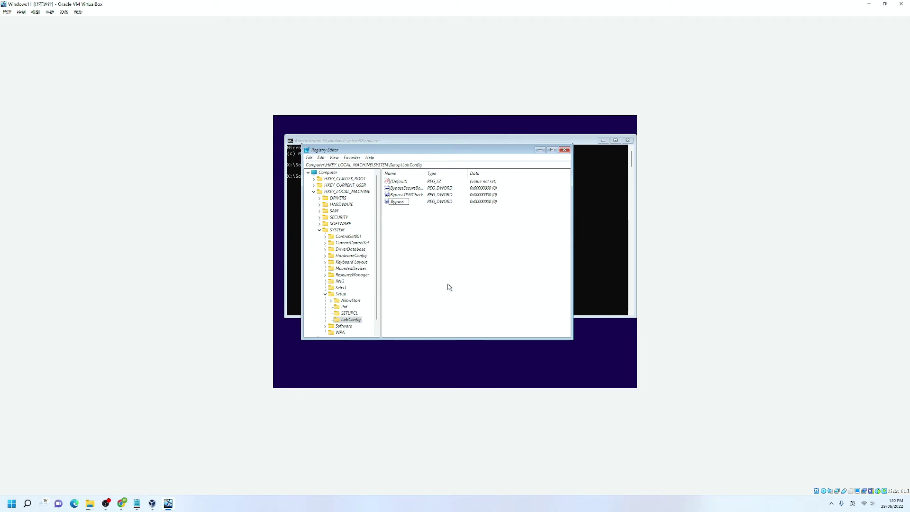
text(CPUCheck)
key(Return)
- Add a DWORD (32-bit) value named BypassRAMCheck to the LabConfig key
right_click(351, 320)
mouse_move(380, 257)
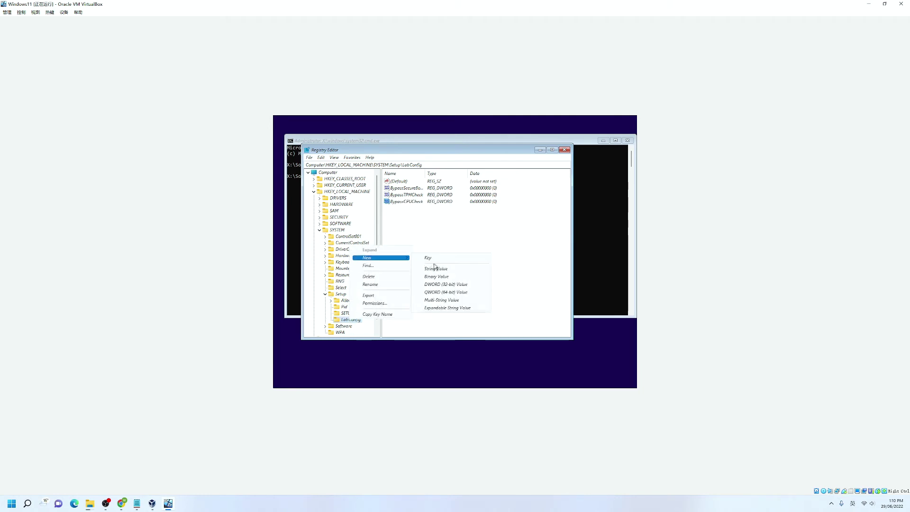
click(445, 284)
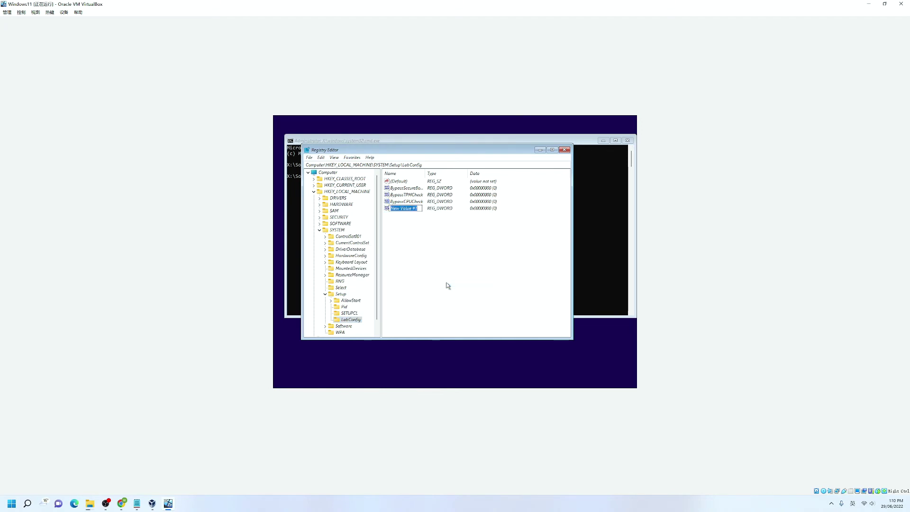
text(BypassRAMCheck)
key(Return)
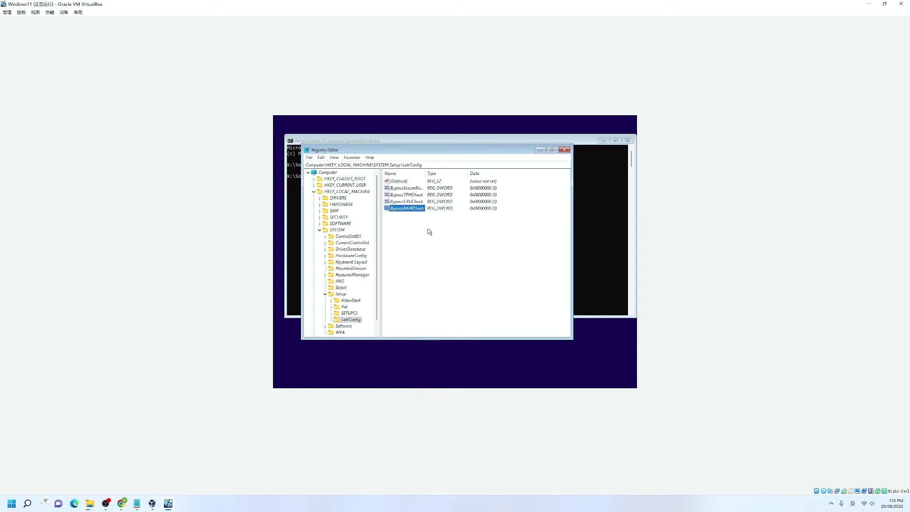
- Set the value data of BypassSecureBootCheck and BypassTPMCheck to 1
double_click(405, 189)
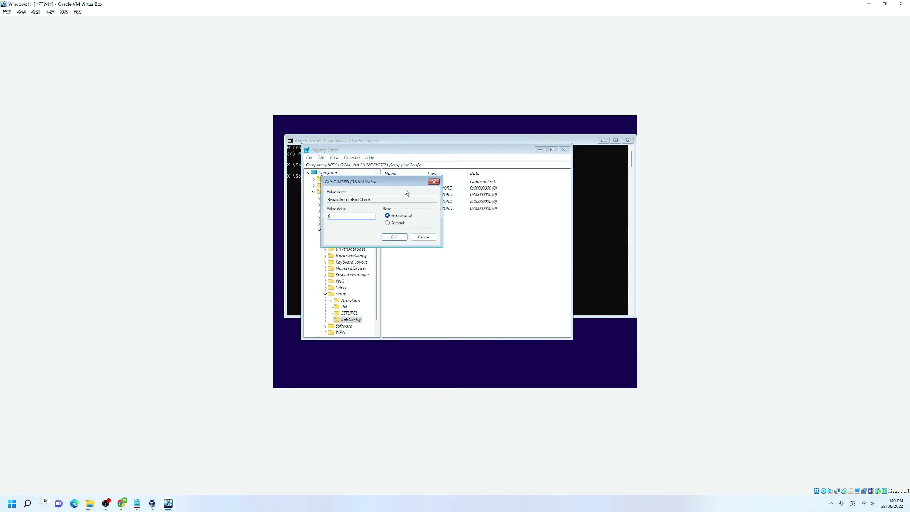
text(1)
click(394, 237)
double_click(403, 195)
text(1)
key(Return)
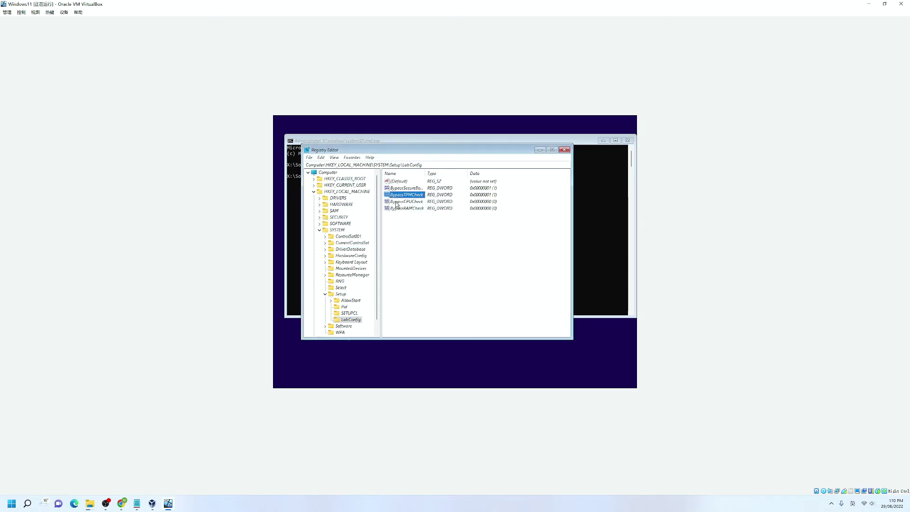
- Set the value data of BypassCPUCheck and BypassRAMCheck to 1
double_click(397, 202)
text(1)
click(394, 237)
key(Down)
key(Return)
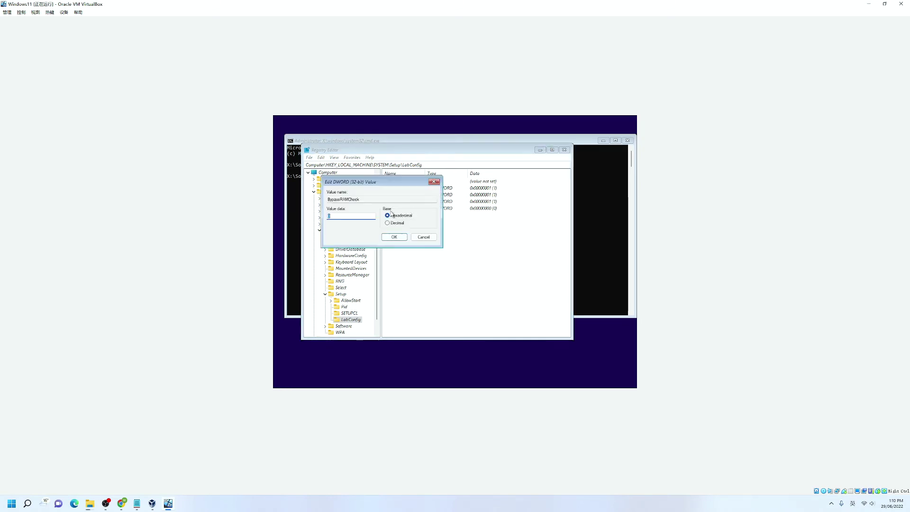
text(1)
key(Return)
click(490, 191)
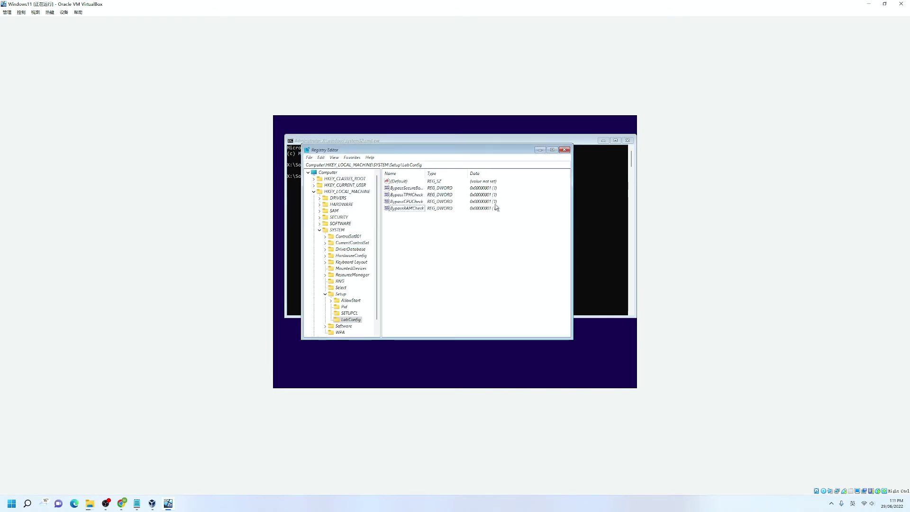
- Close the Registry Editor and the command prompt, and start the Windows installation
click(564, 151)
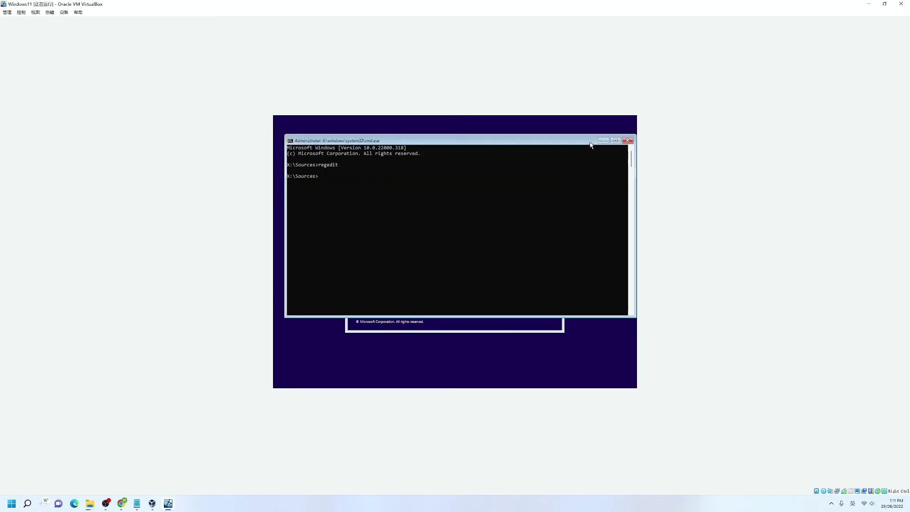
click(627, 140)
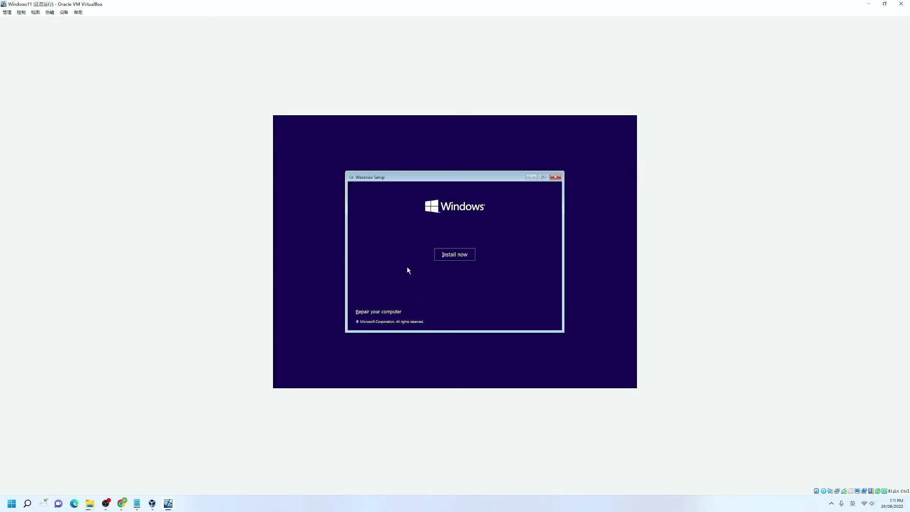
click(456, 255)
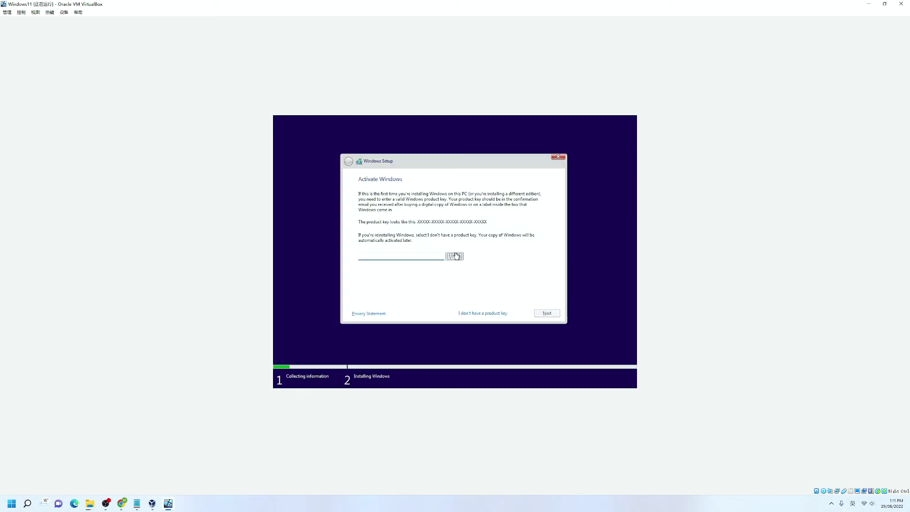
- Continue without a product key and choose Windows 11 Pro as the operating system to install
click(486, 313)
scroll(404, 227, down, 2)
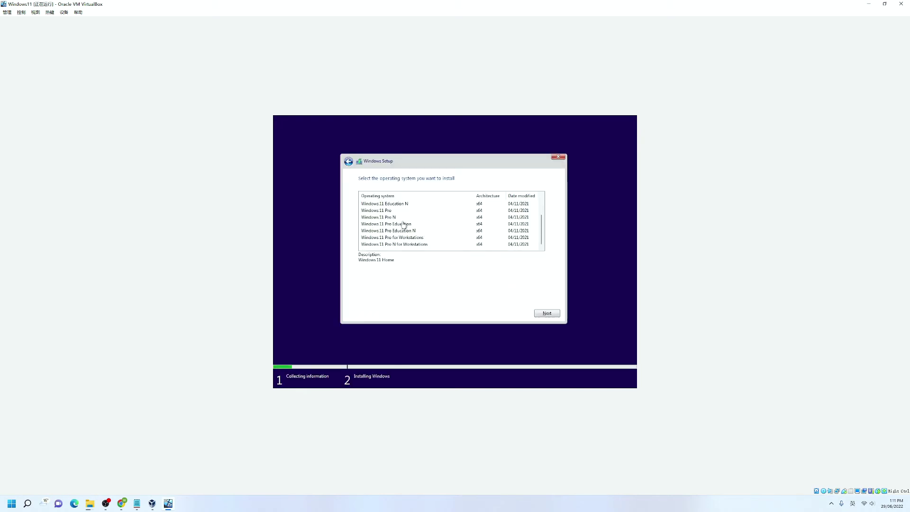
click(385, 211)
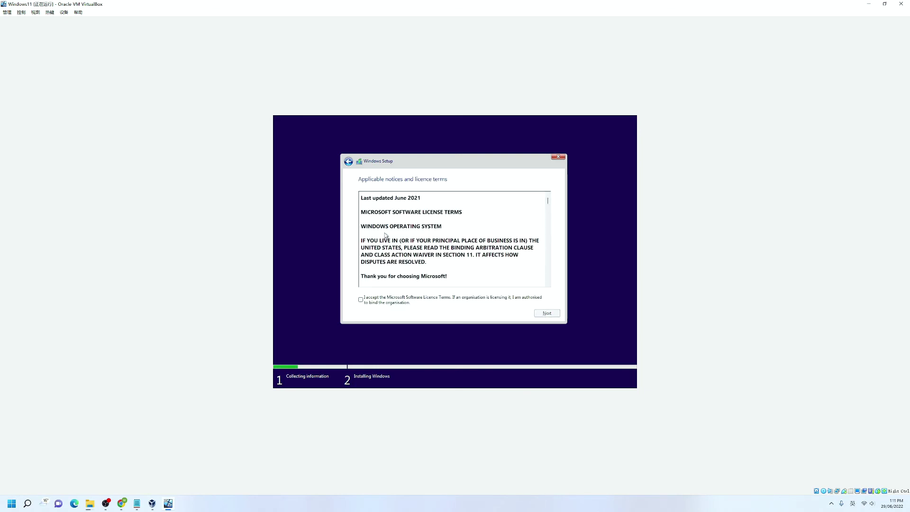
- Accept the licence terms and start a custom Windows-only installation on Drive 0 Unallocated Space
click(360, 299)
click(547, 313)
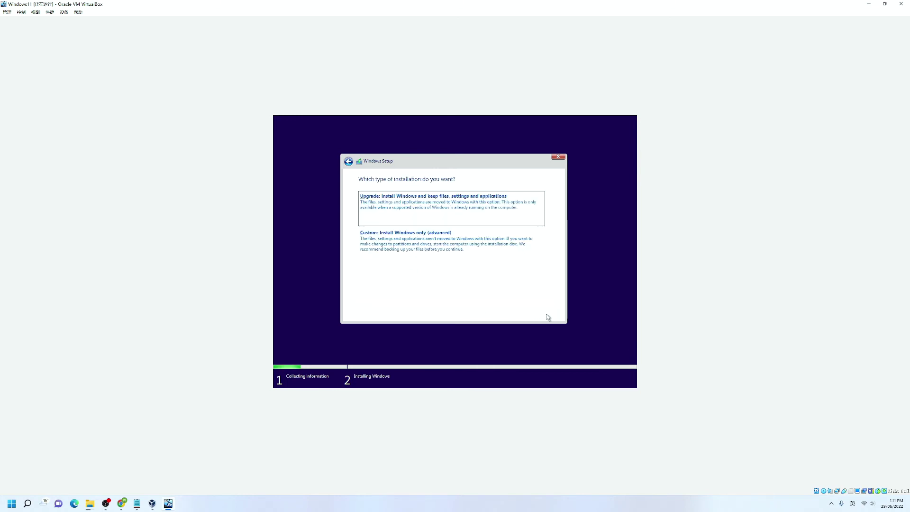
click(386, 237)
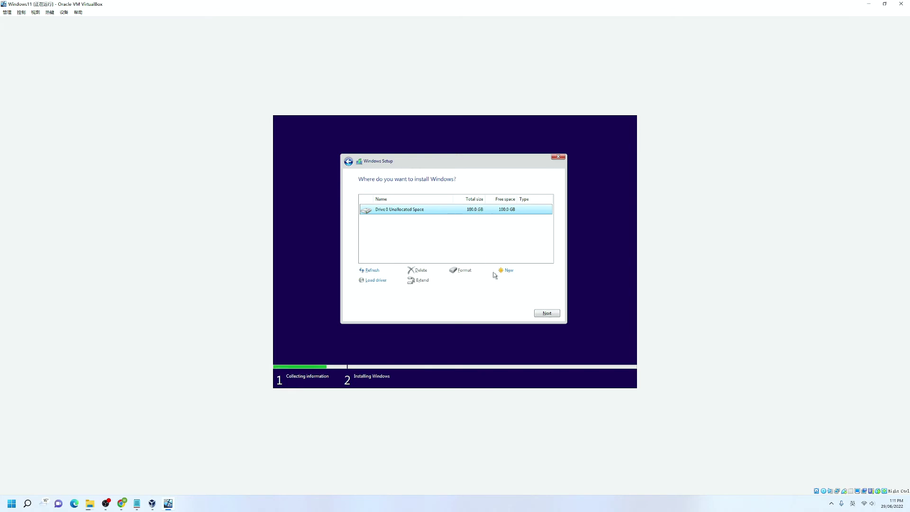
click(545, 313)
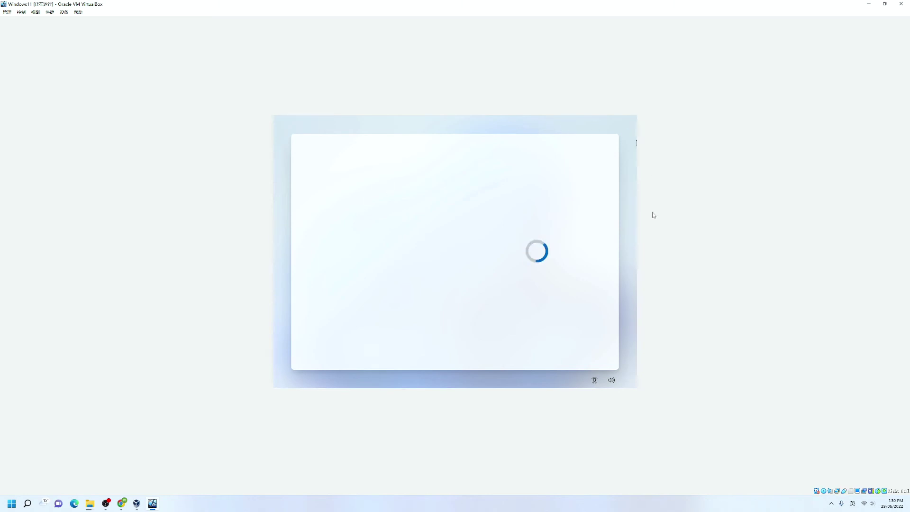
- Confirm the preselected region and keyboard layout, and skip adding a second keyboard layout
click(579, 349)
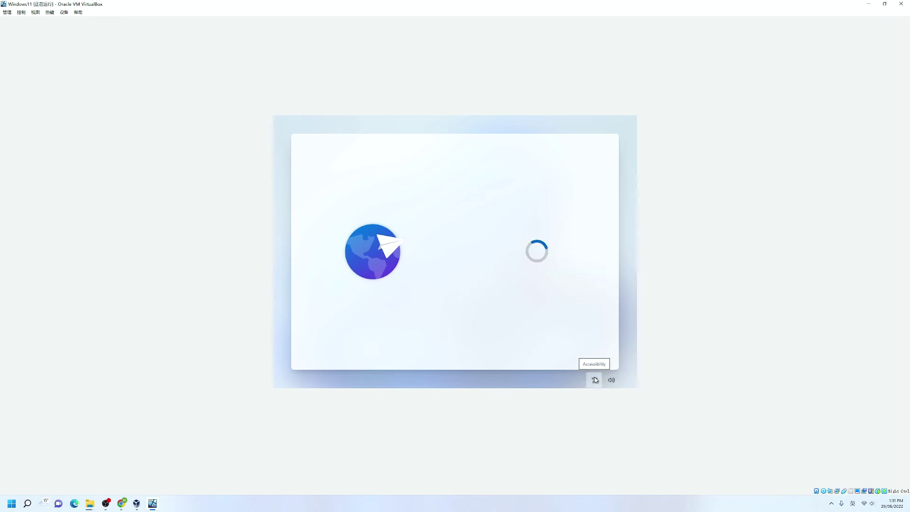
click(587, 351)
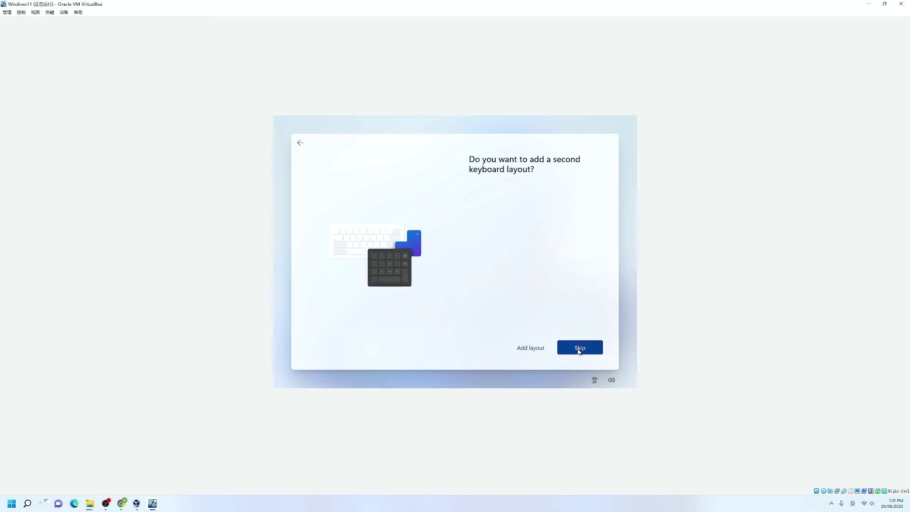
click(579, 350)
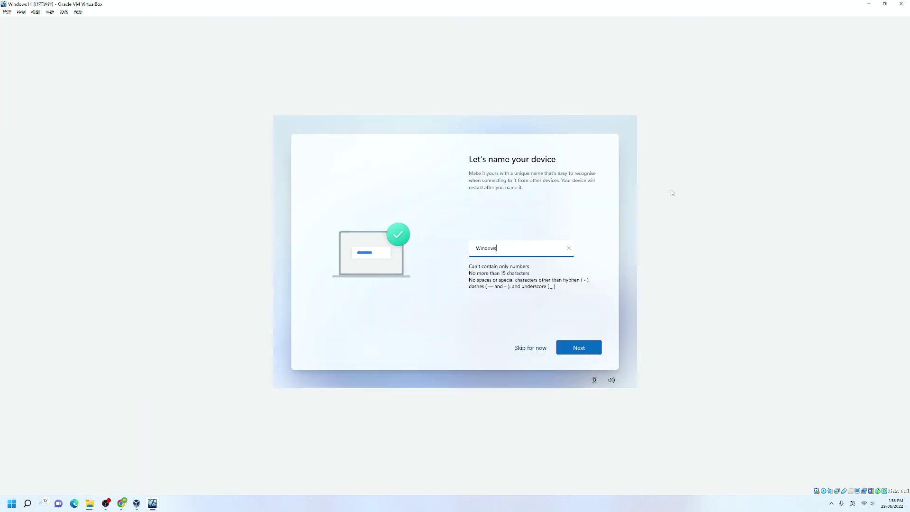
- Name the device Windows11-VM and choose to set it up for personal use
text(11-VM)
click(579, 348)
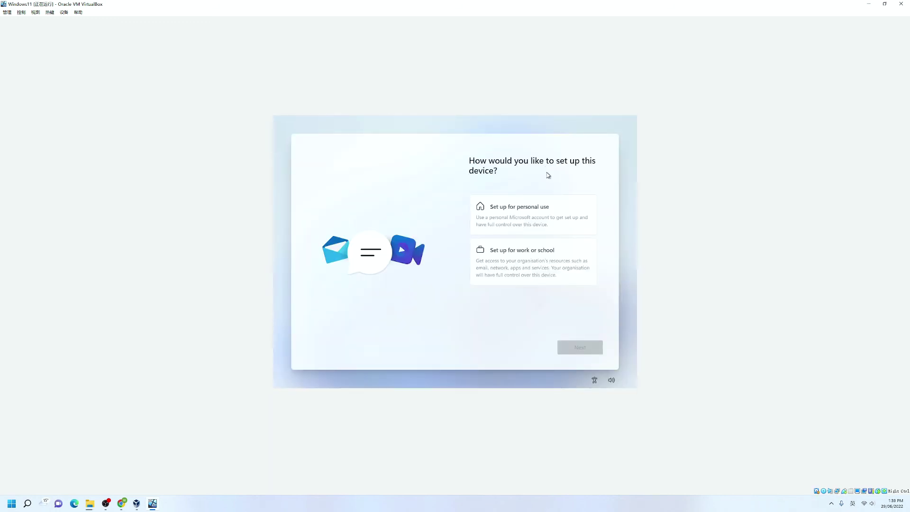
click(535, 215)
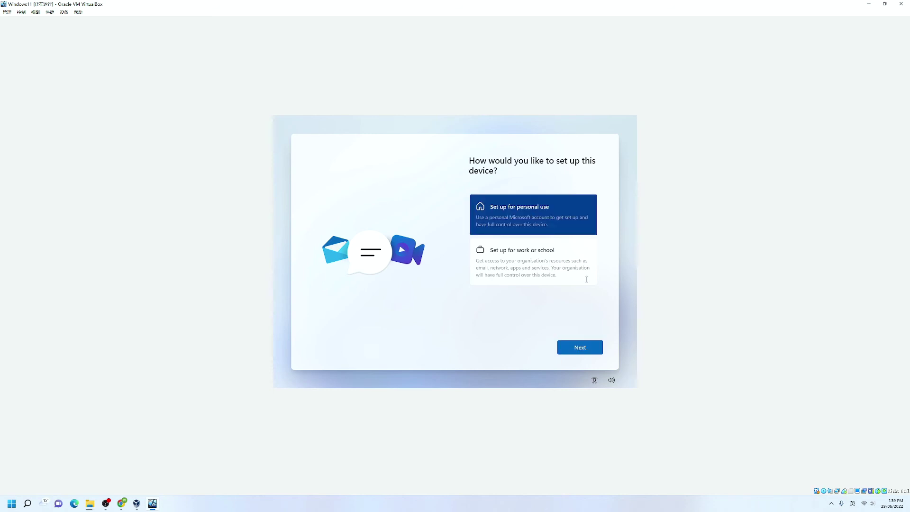
click(585, 349)
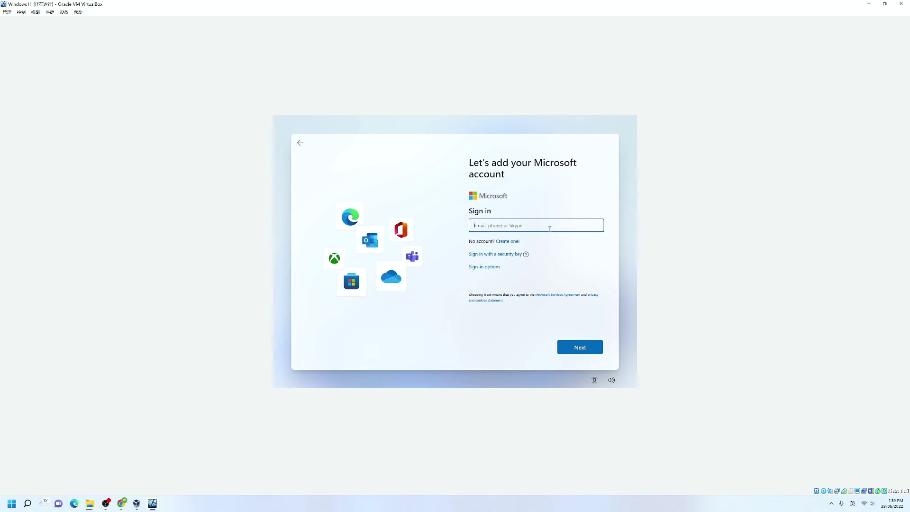
- Choose an offline account from the sign-in options and skip adding a Microsoft account
click(485, 267)
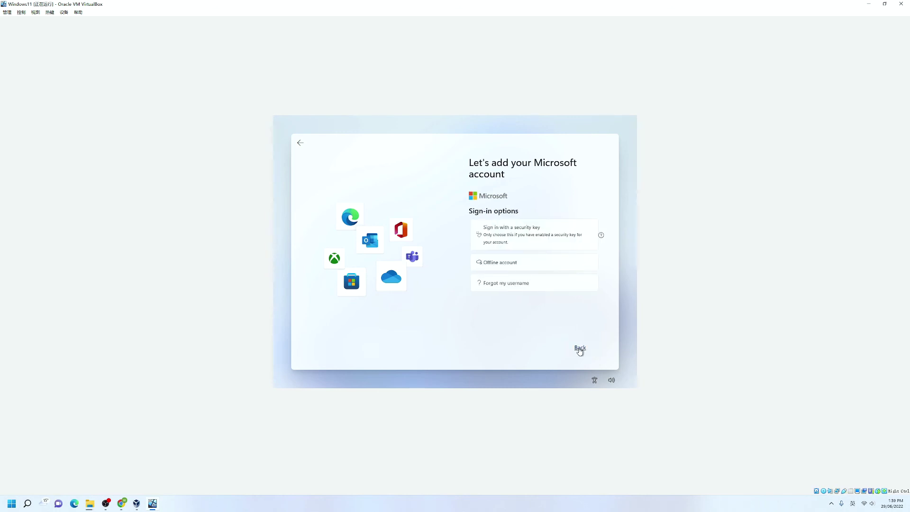
click(499, 267)
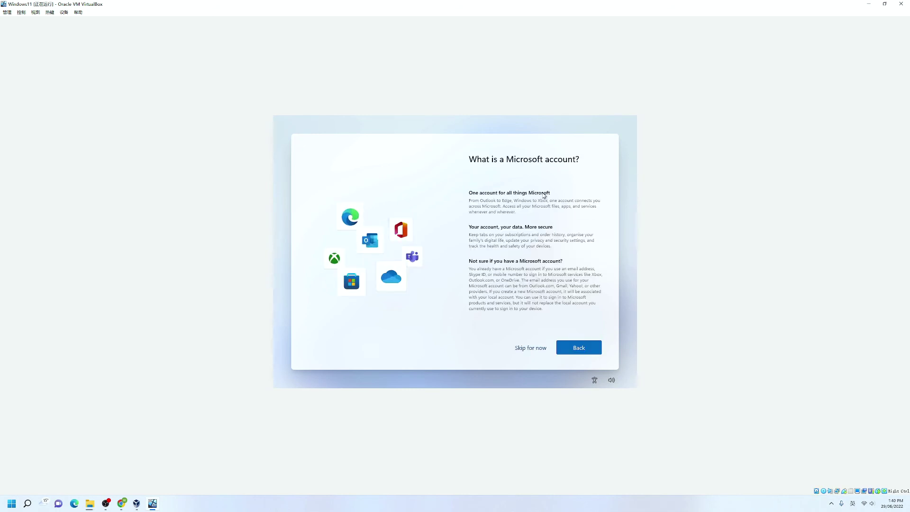
click(531, 348)
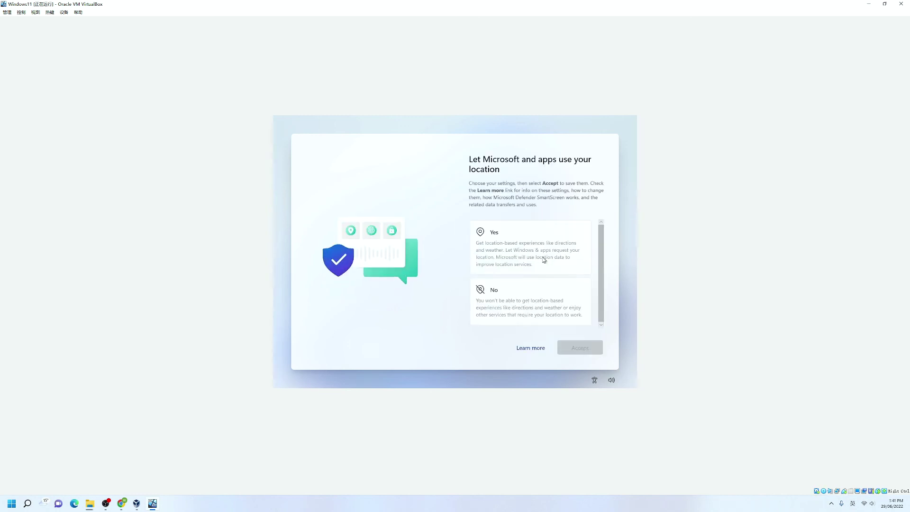
- Decline location access and Find my device, and accept the remaining privacy settings
key(Down)
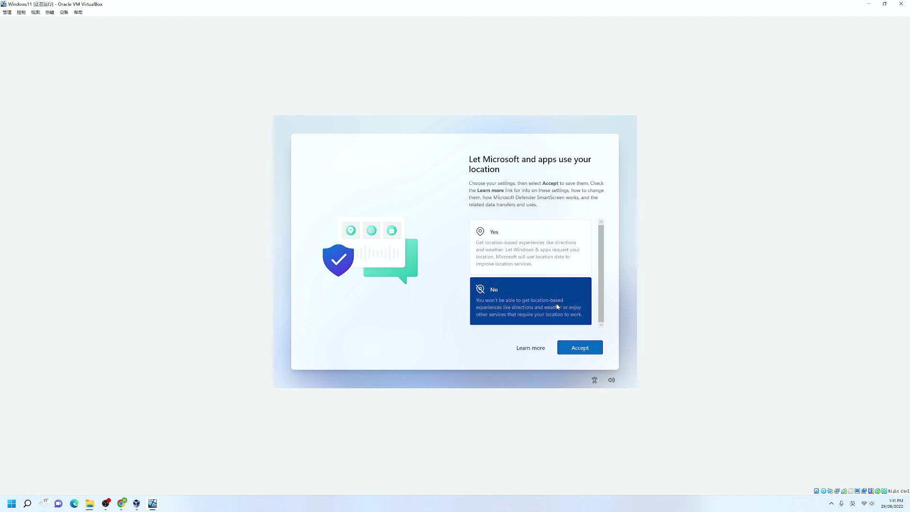
click(580, 347)
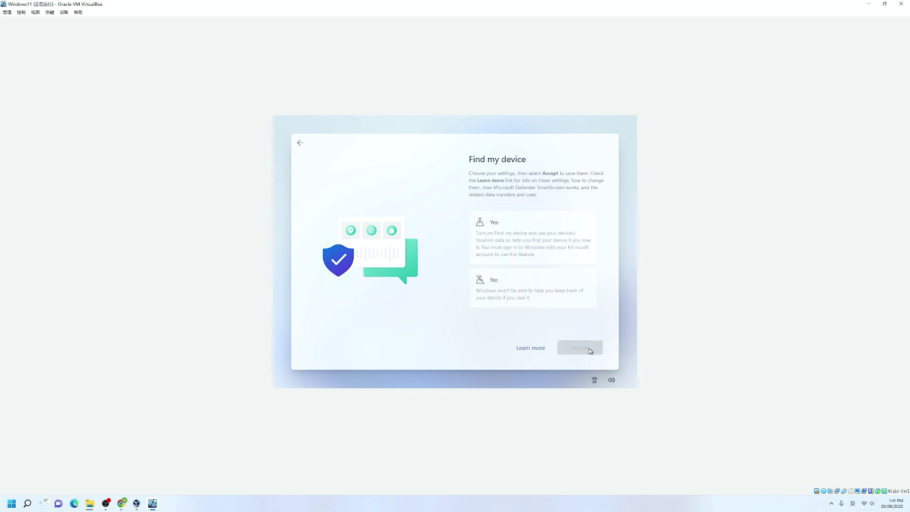
click(531, 303)
click(580, 347)
click(580, 347)
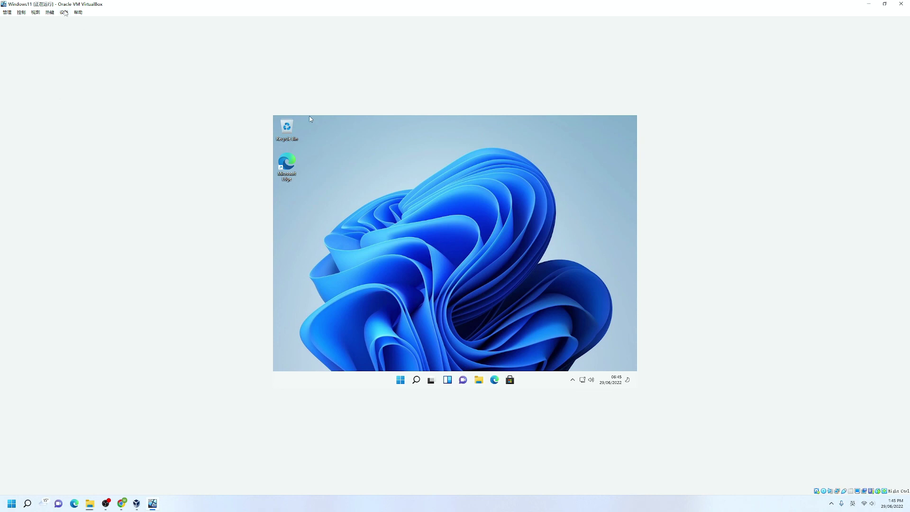
- Insert the VirtualBox Guest Additions CD image and open its drive (D:) in the guest's File Explorer
click(64, 12)
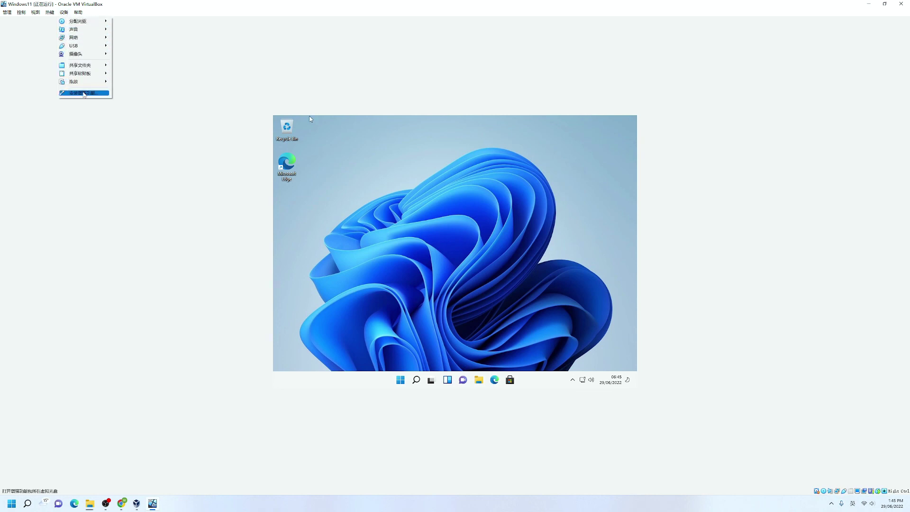
click(84, 93)
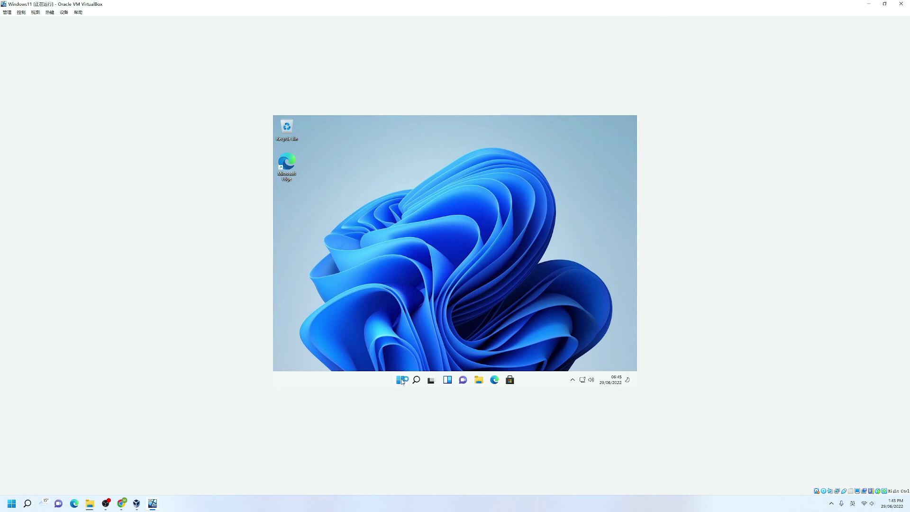
click(479, 379)
click(357, 312)
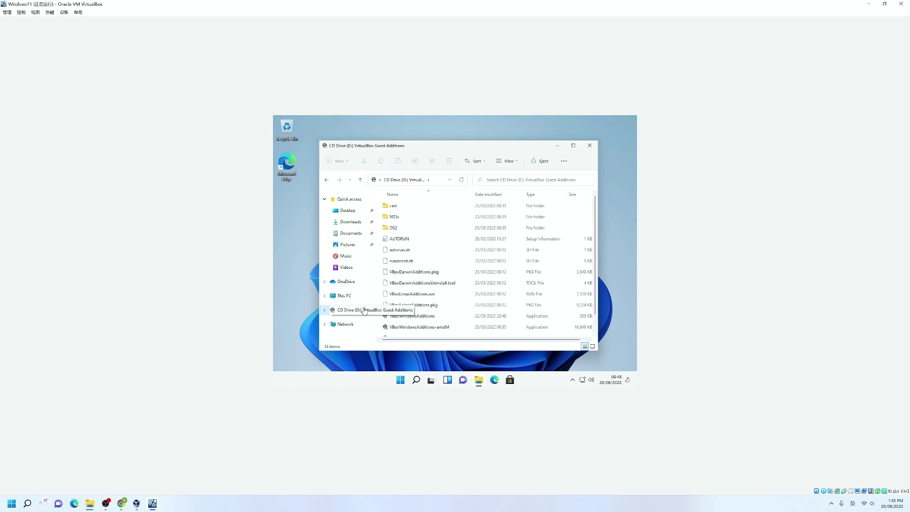
- Launch the VBoxWindowsAdditions-amd64 installer from the CD and allow it to make changes to the device
click(573, 146)
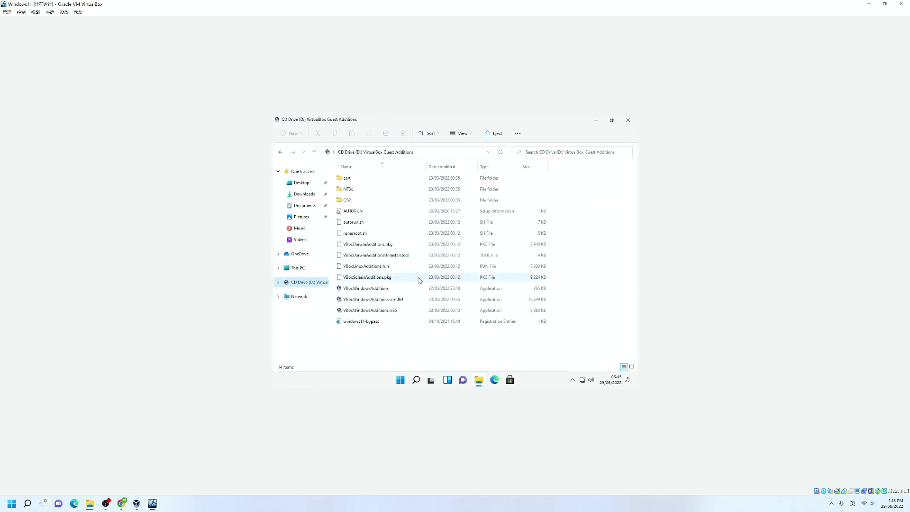
double_click(389, 300)
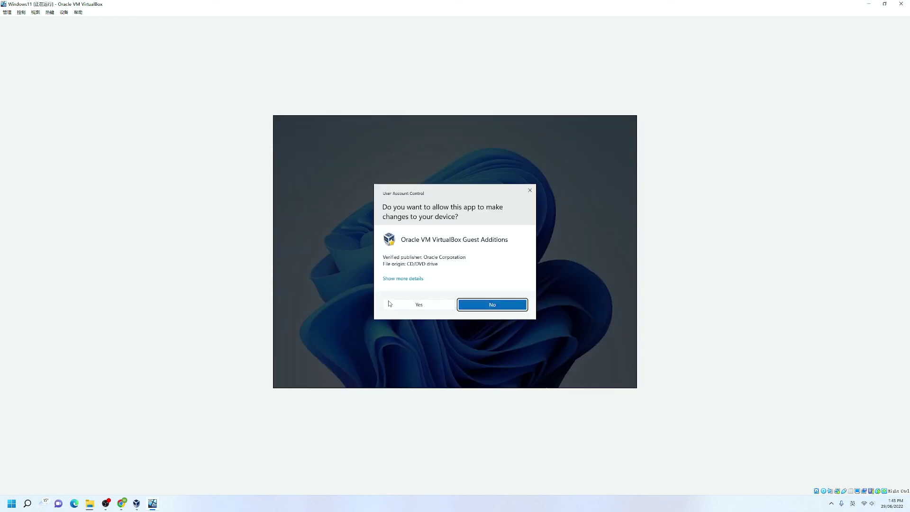
click(408, 306)
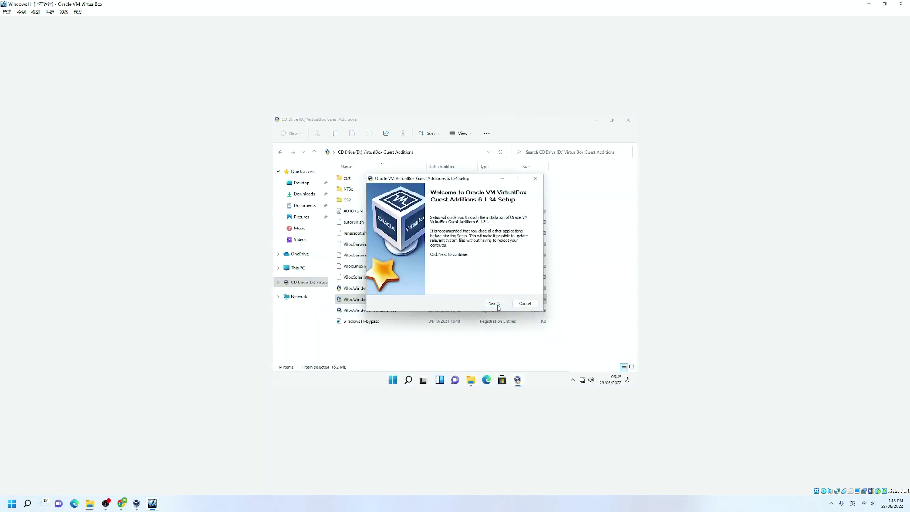
- Install Guest Additions 6.1.34 to the suggested location with the default components, reboot the guest immediately and return to its desktop
click(498, 305)
click(498, 305)
click(498, 304)
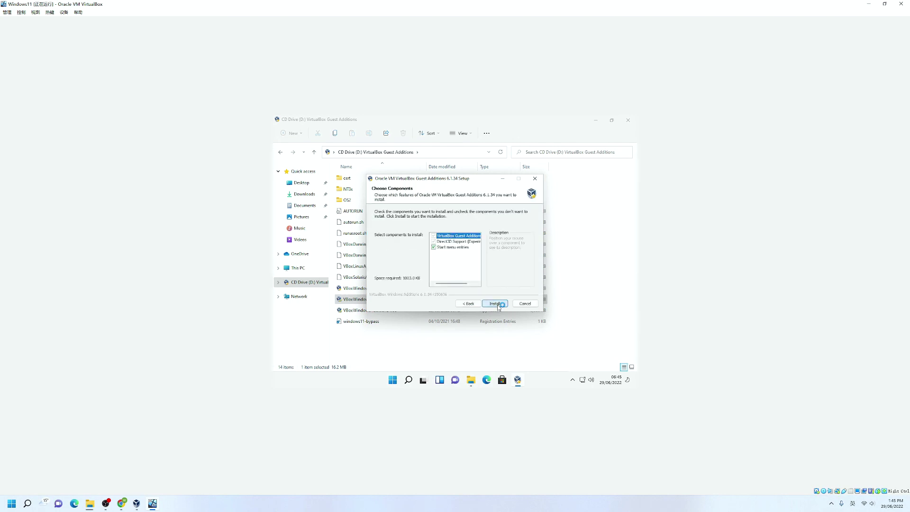
click(498, 305)
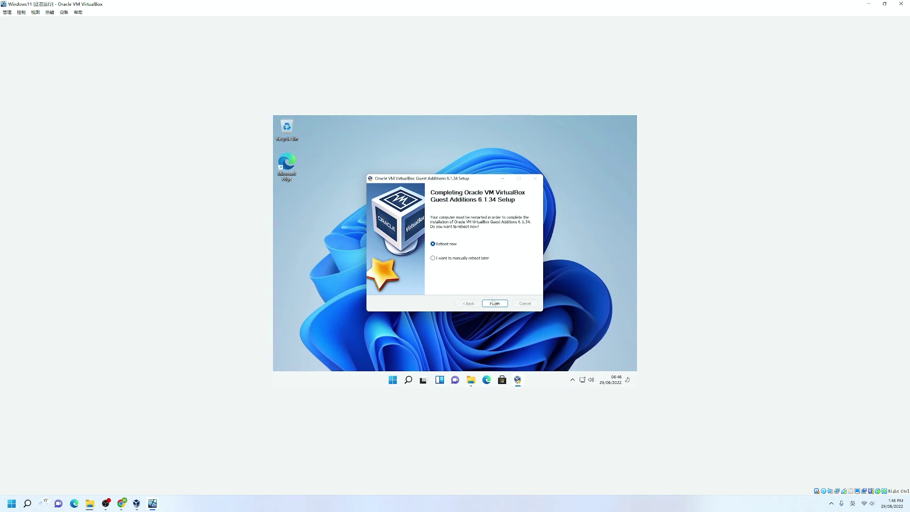
click(494, 303)
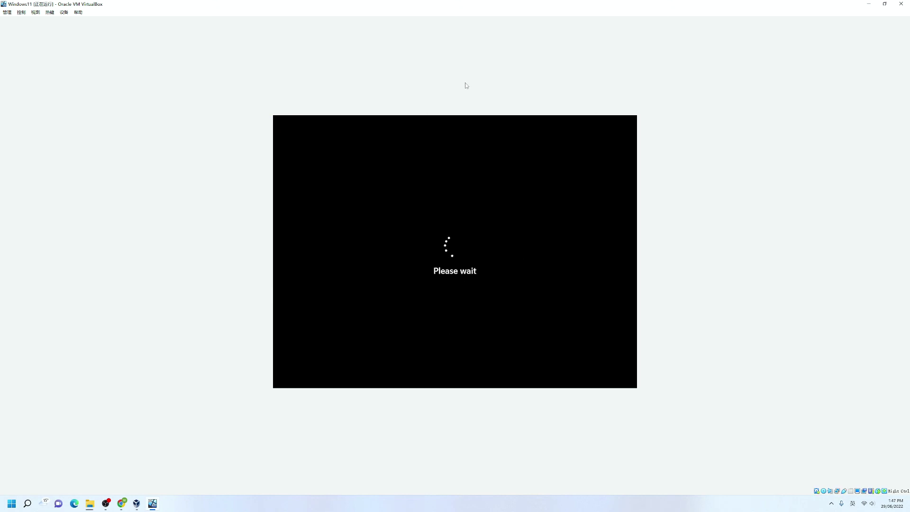
key(Return)
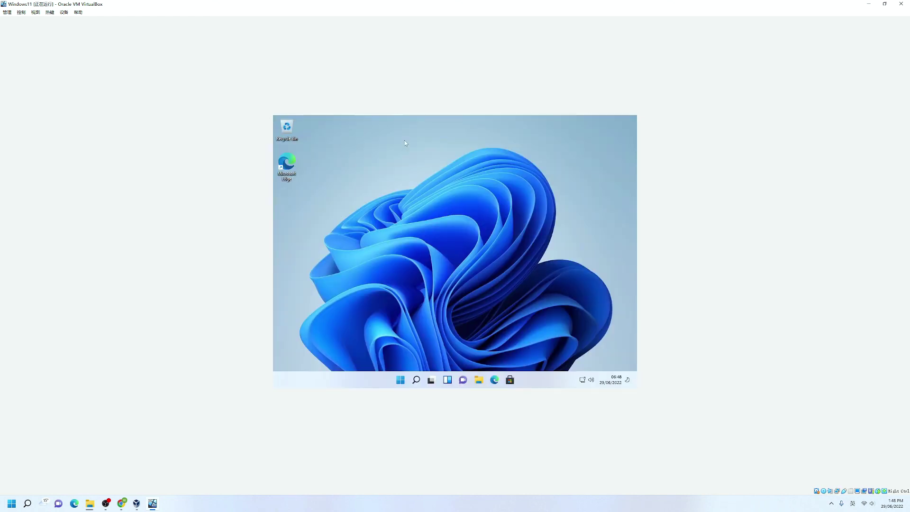
- Restore the Windows11 virtual machine window to its smaller size and maximize it again
click(885, 4)
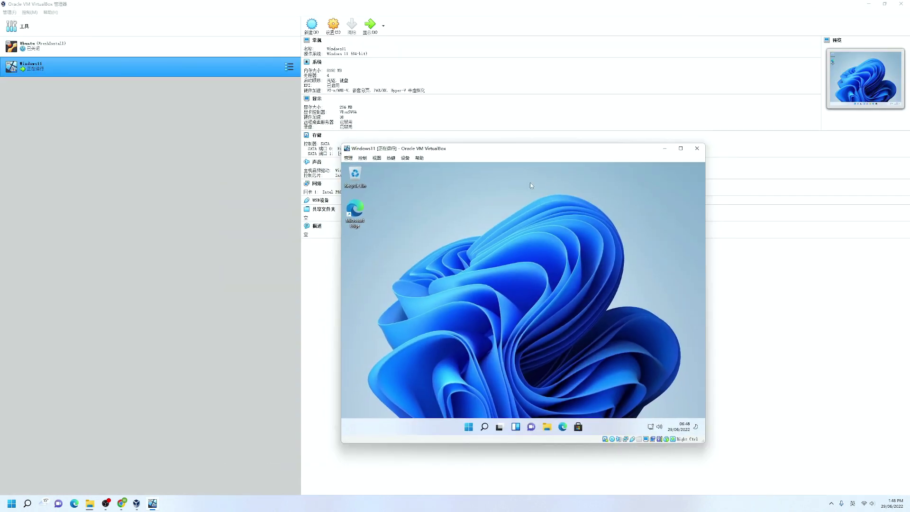
click(681, 149)
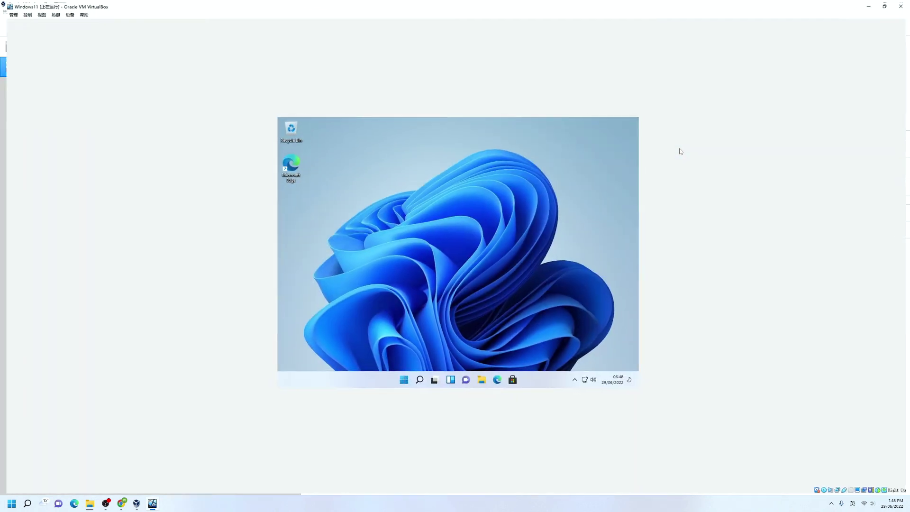